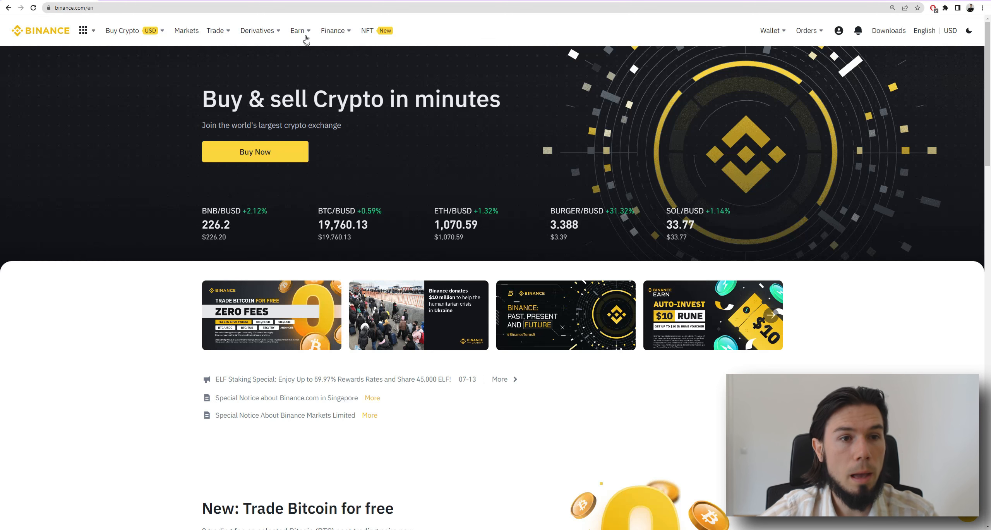
# - Open the Savings page among the Earn products and reveal the hidden savings balance and cumulative profit
pyautogui.moveTo(306, 36)
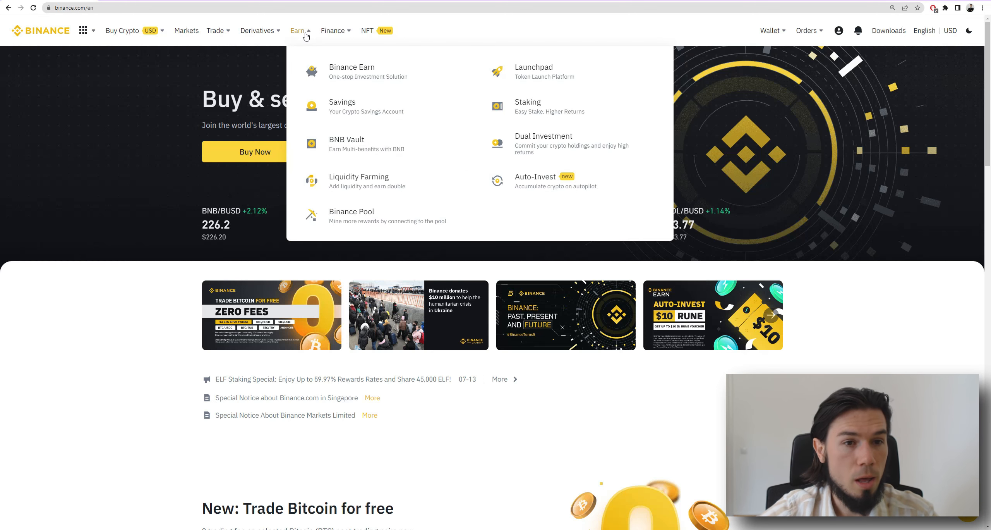
pyautogui.click(360, 117)
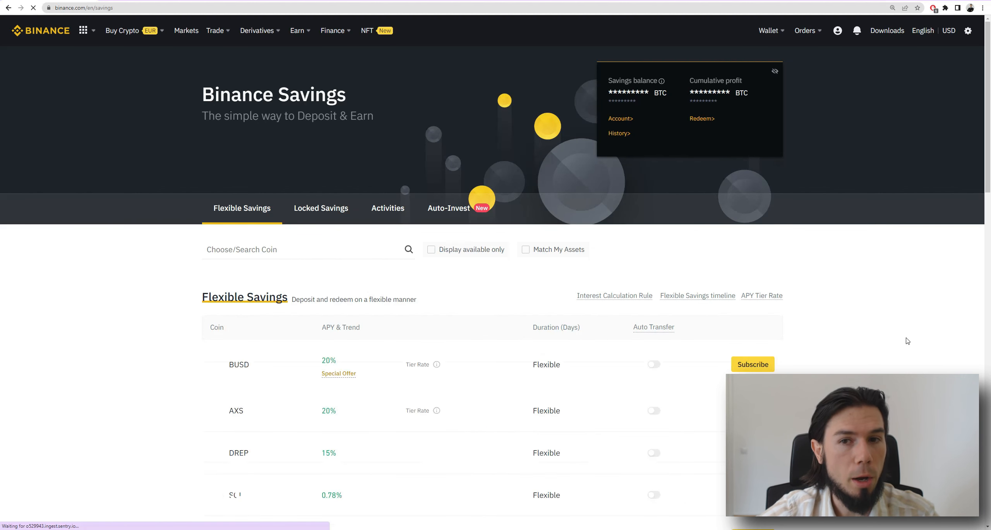
pyautogui.click(774, 71)
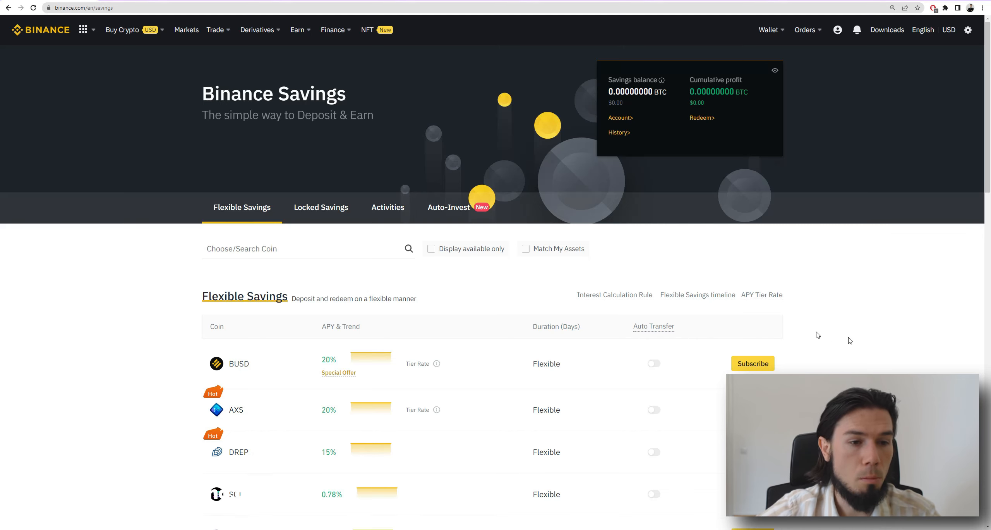
# - Draw red freehand arrows to the Flexible Savings and Locked Savings headings, and circle the flexible coin list
pyautogui.scroll(-4, 503, 271)
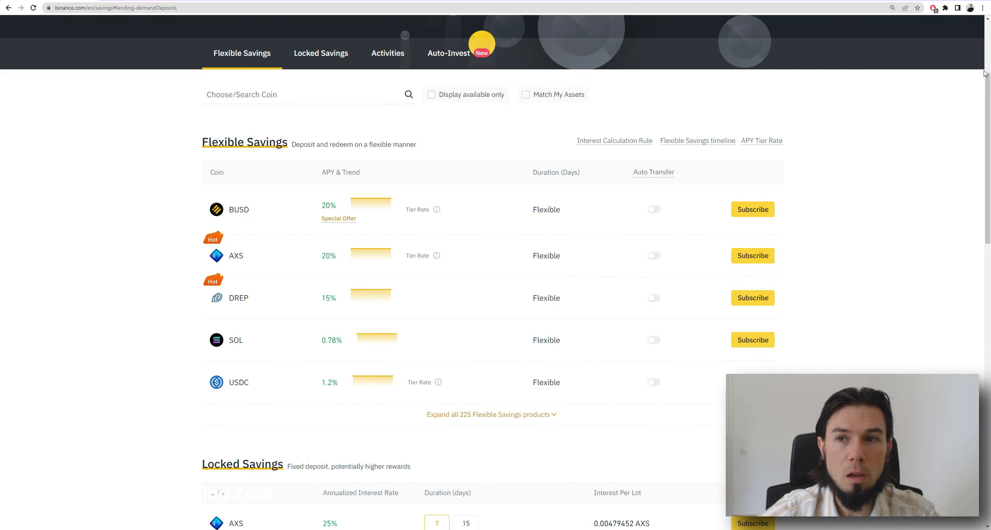
pyautogui.click(946, 7)
pyautogui.click(863, 64)
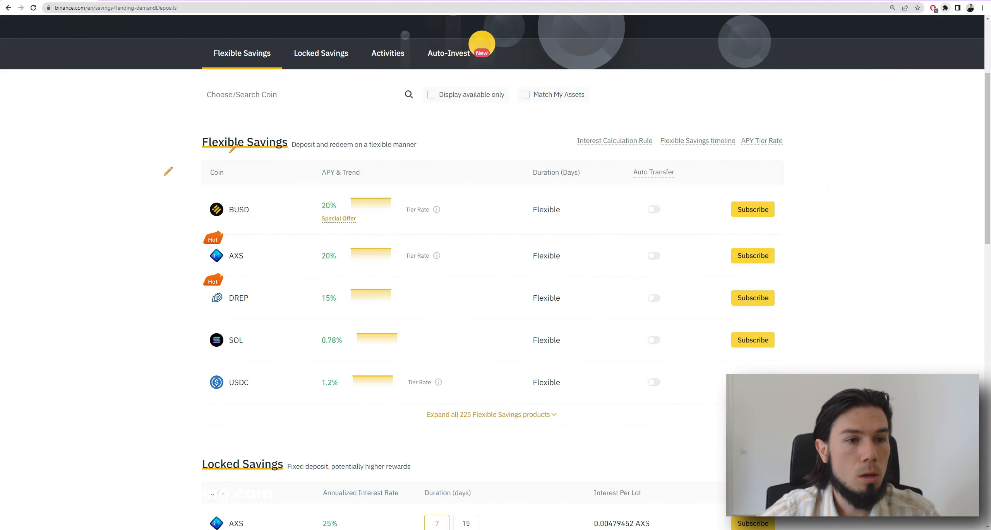
pyautogui.moveTo(97, 190); pyautogui.dragTo(187, 141)
pyautogui.moveTo(99, 396)
pyautogui.mouseDown()
pyautogui.moveTo(180, 468)
pyautogui.moveTo(169, 478)
pyautogui.moveTo(171, 447)
pyautogui.mouseUp()
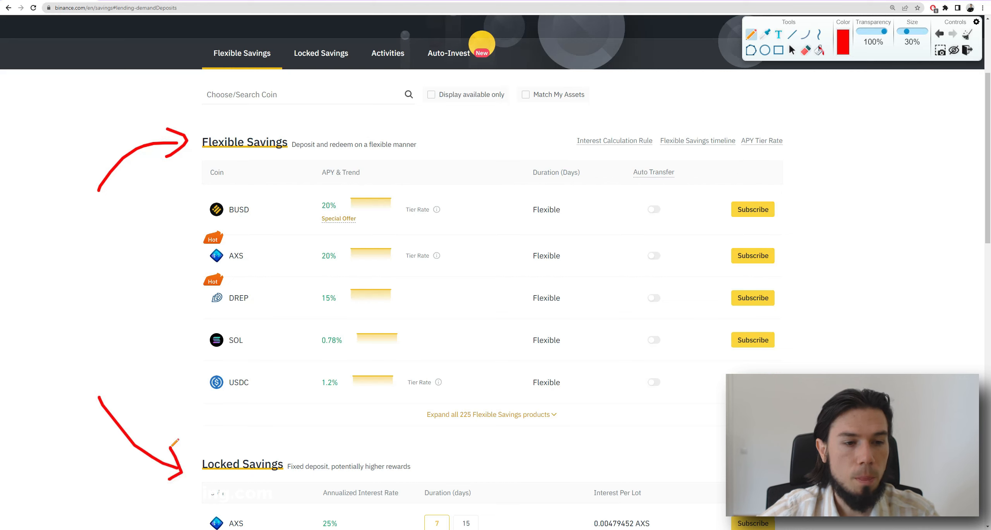
pyautogui.moveTo(238, 158)
pyautogui.mouseDown()
pyautogui.moveTo(196, 167)
pyautogui.moveTo(180, 225)
pyautogui.mouseUp()
pyautogui.moveTo(181, 313)
pyautogui.mouseDown()
pyautogui.moveTo(211, 401)
pyautogui.moveTo(257, 402)
pyautogui.moveTo(281, 328)
pyautogui.moveTo(270, 195)
pyautogui.moveTo(235, 157)
pyautogui.mouseUp()
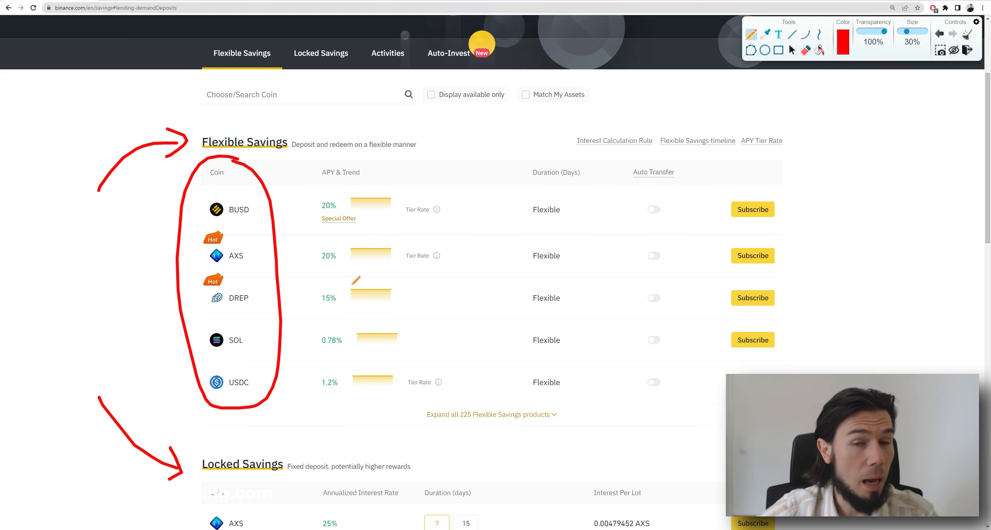
# - Circle the expand-all links below the Flexible and Locked Savings lists in red, and outline the locked coin column
pyautogui.moveTo(425, 429)
pyautogui.mouseDown()
pyautogui.moveTo(566, 437)
pyautogui.moveTo(539, 404)
pyautogui.mouseUp()
pyautogui.moveTo(469, 398)
pyautogui.mouseDown()
pyautogui.moveTo(411, 416)
pyautogui.moveTo(433, 430)
pyautogui.mouseUp()
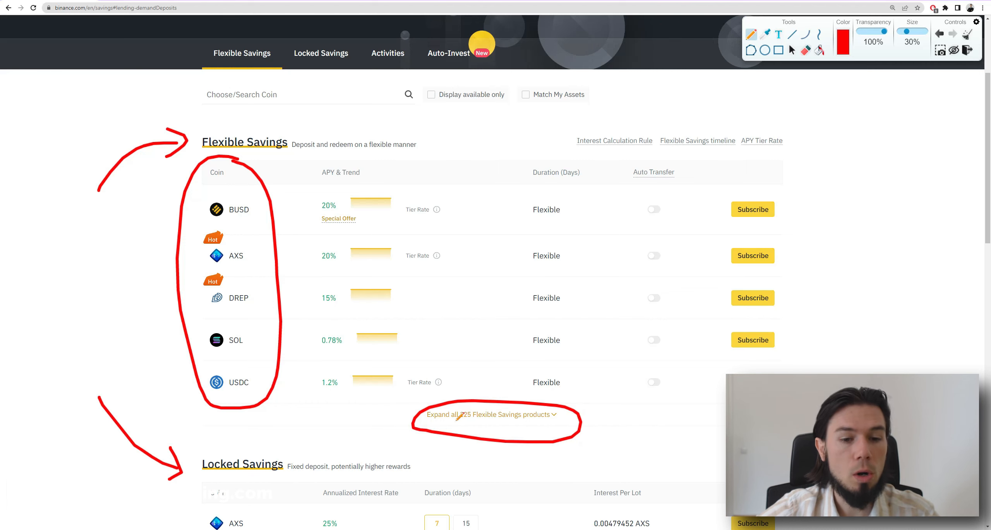
pyautogui.scroll(-1, 589, 403)
pyautogui.scroll(-10, 589, 403)
pyautogui.moveTo(428, 340); pyautogui.dragTo(510, 354)
pyautogui.moveTo(562, 336)
pyautogui.mouseDown()
pyautogui.moveTo(531, 310)
pyautogui.moveTo(426, 311)
pyautogui.moveTo(436, 347)
pyautogui.mouseUp()
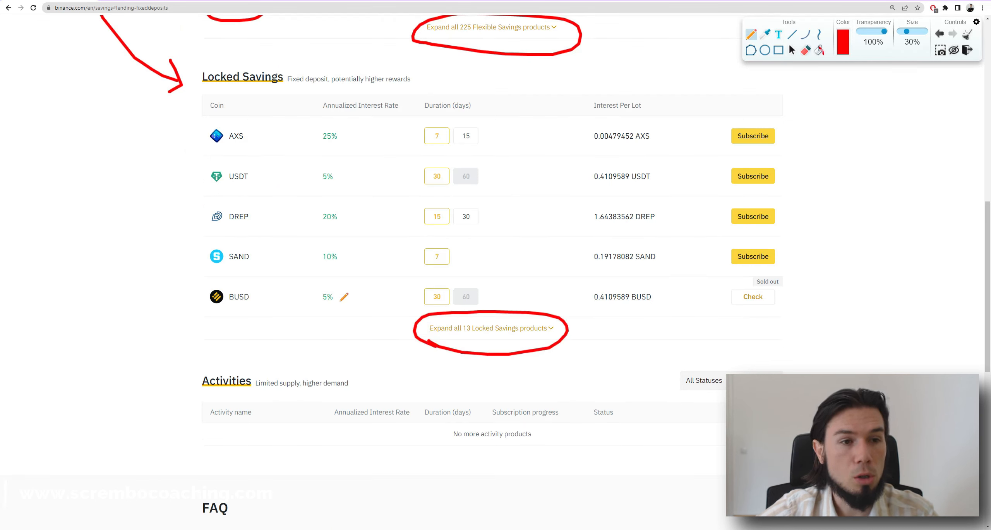
pyautogui.moveTo(272, 60)
pyautogui.mouseDown()
pyautogui.moveTo(211, 48)
pyautogui.moveTo(178, 313)
pyautogui.moveTo(271, 306)
pyautogui.moveTo(296, 140)
pyautogui.mouseUp()
pyautogui.moveTo(289, 81); pyautogui.dragTo(282, 58)
pyautogui.scroll(9, 487, 294)
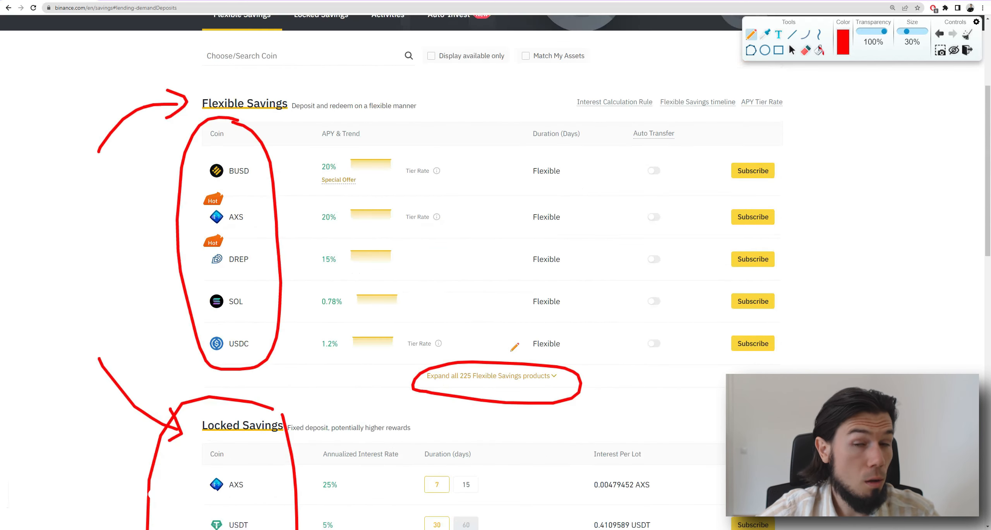
# - Circle the APY & Trend heading and its rates, plus BUSD's Tier Rate and Flexible duration, in the Flexible Savings table
pyautogui.moveTo(313, 141)
pyautogui.mouseDown()
pyautogui.moveTo(352, 148)
pyautogui.moveTo(374, 118)
pyautogui.moveTo(333, 113)
pyautogui.moveTo(315, 146)
pyautogui.moveTo(310, 310)
pyautogui.moveTo(315, 350)
pyautogui.moveTo(338, 356)
pyautogui.moveTo(345, 161)
pyautogui.mouseUp()
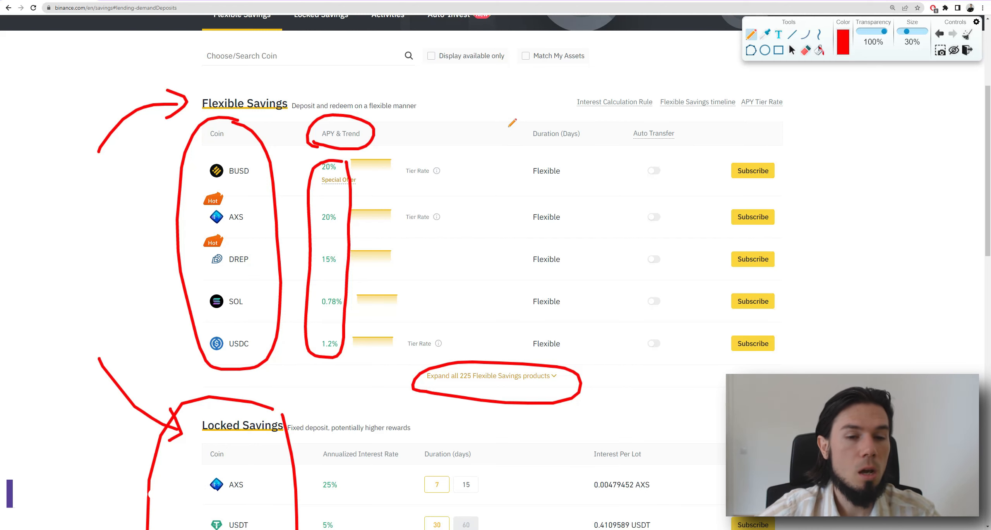
pyautogui.moveTo(403, 174)
pyautogui.mouseDown()
pyautogui.moveTo(451, 167)
pyautogui.moveTo(427, 157)
pyautogui.moveTo(397, 166)
pyautogui.moveTo(404, 177)
pyautogui.mouseUp()
pyautogui.click(522, 171)
pyautogui.moveTo(540, 184)
pyautogui.mouseDown()
pyautogui.moveTo(574, 164)
pyautogui.moveTo(519, 165)
pyautogui.moveTo(523, 182)
pyautogui.mouseUp()
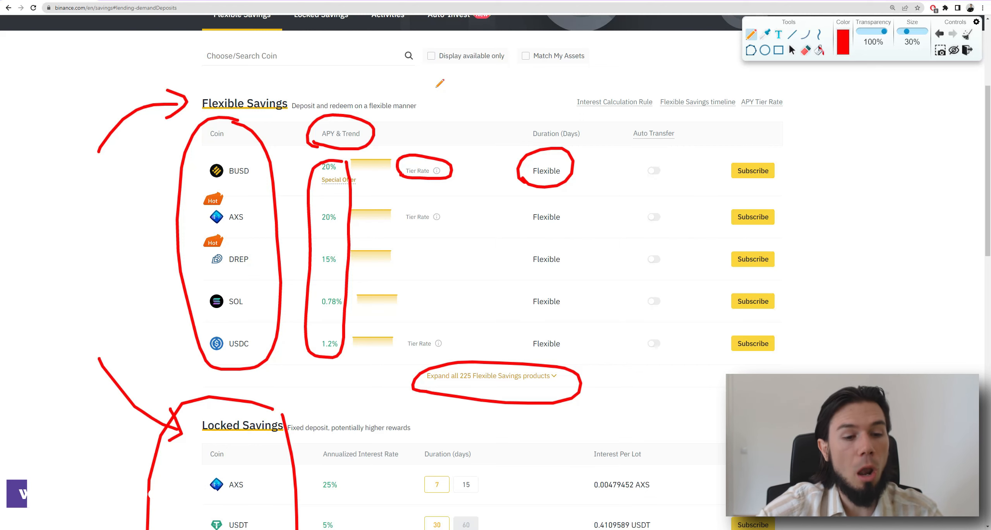
# - Draw another arrow to Locked Savings, circle its Duration (days) heading, and underline the AXS and USDT durations
pyautogui.moveTo(148, 313)
pyautogui.mouseDown()
pyautogui.moveTo(202, 413)
pyautogui.moveTo(201, 392)
pyautogui.mouseUp()
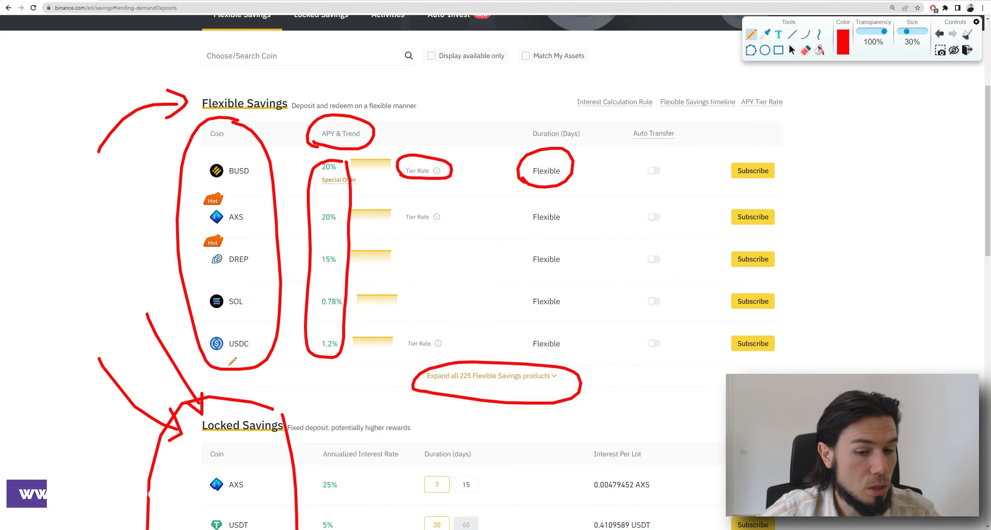
pyautogui.moveTo(425, 461)
pyautogui.mouseDown()
pyautogui.moveTo(476, 452)
pyautogui.moveTo(436, 429)
pyautogui.moveTo(414, 441)
pyautogui.moveTo(426, 463)
pyautogui.mouseUp()
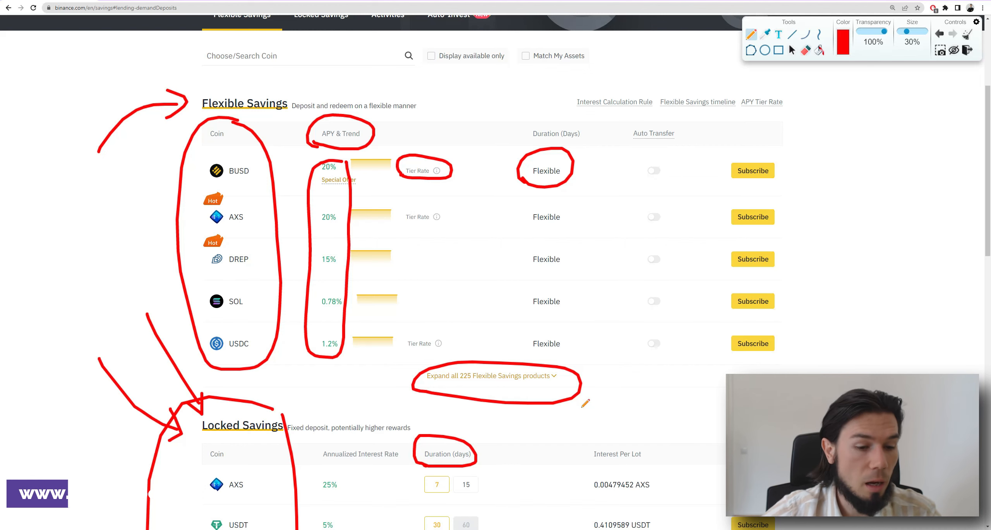
pyautogui.scroll(-2, 515, 409)
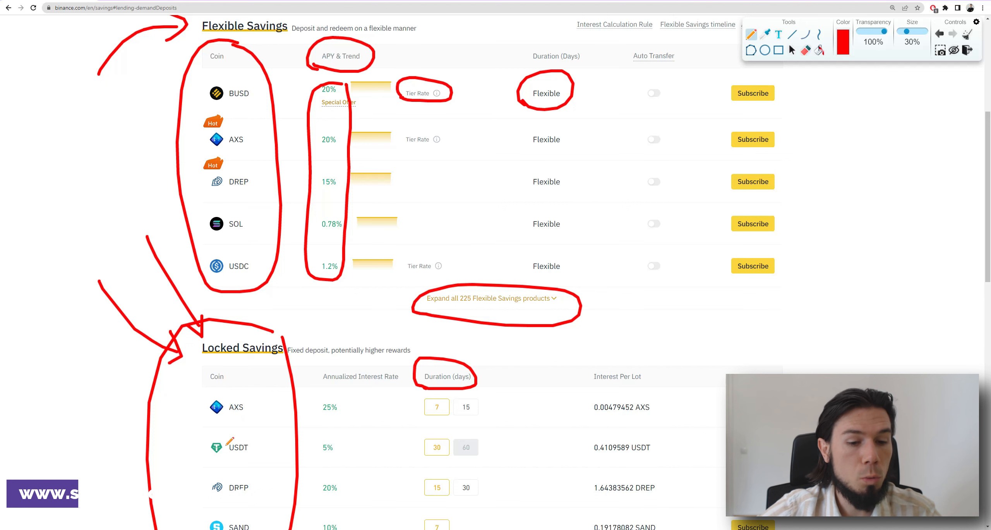
pyautogui.moveTo(414, 462); pyautogui.dragTo(514, 453)
pyautogui.moveTo(418, 425); pyautogui.dragTo(479, 425)
pyautogui.scroll(-2, 464, 348)
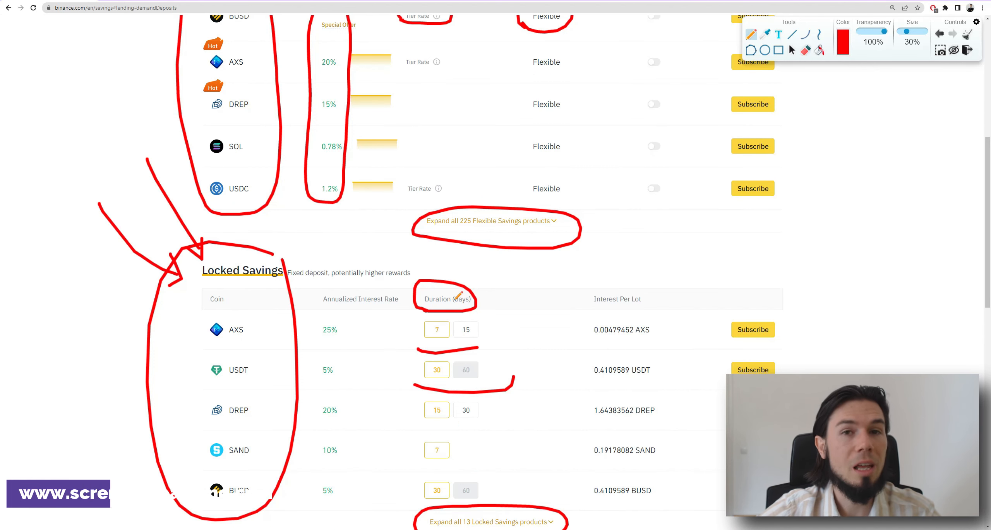
# - Underline the Flexible Savings heading in red, and clear all drawings and exit the annotation tool
pyautogui.scroll(3, 585, 340)
pyautogui.scroll(1, 584, 340)
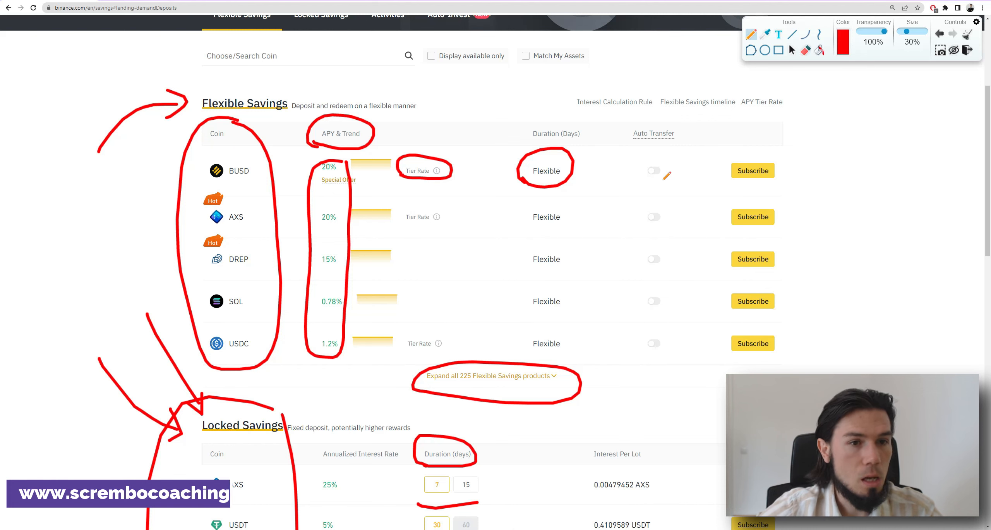
pyautogui.moveTo(196, 112); pyautogui.dragTo(279, 114)
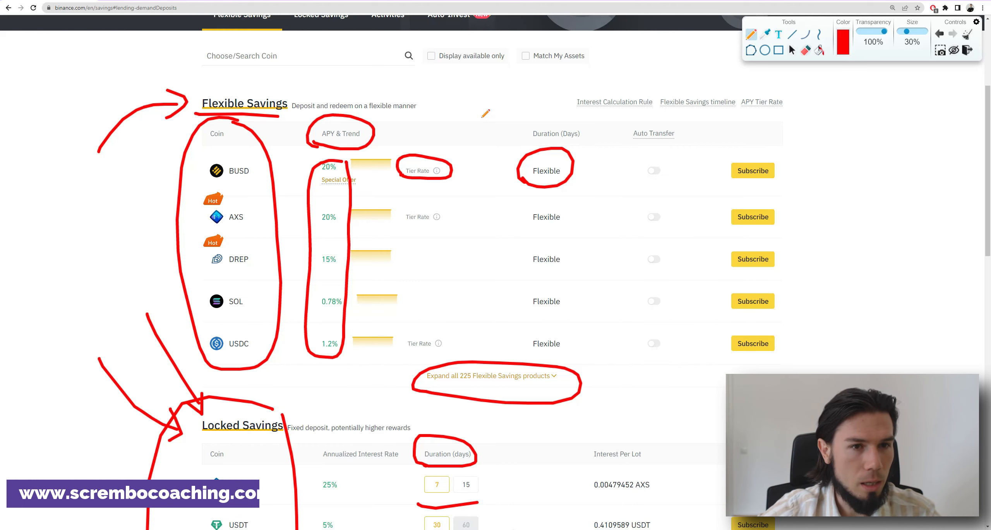
pyautogui.scroll(1, 486, 113)
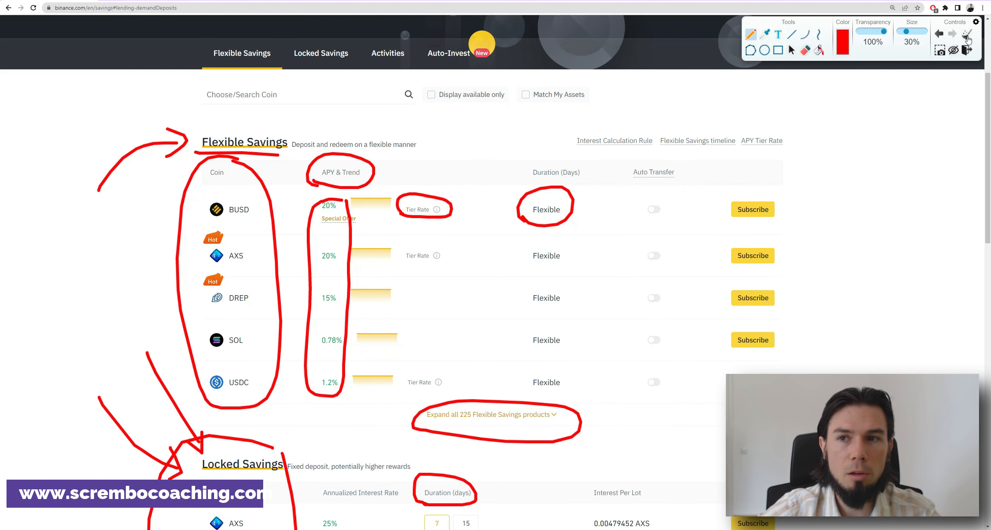
pyautogui.click(967, 36)
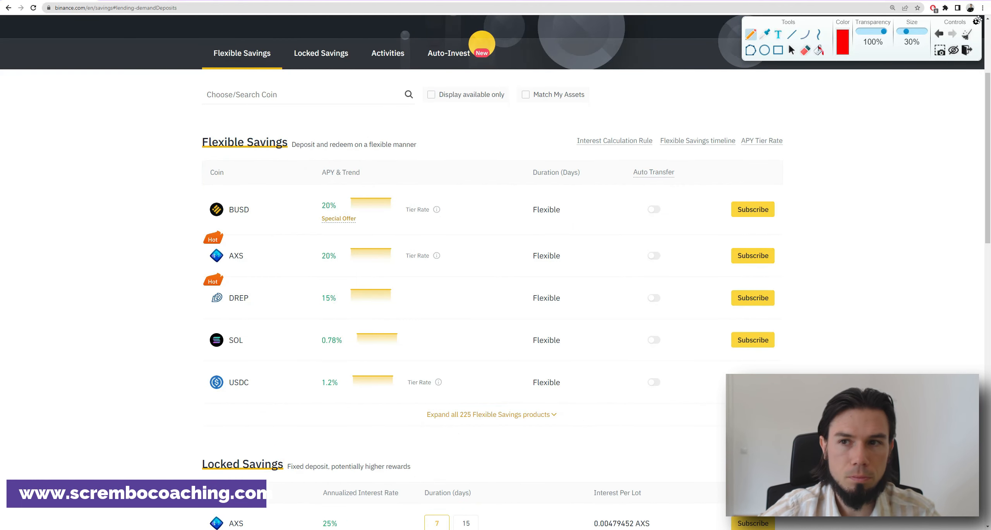
pyautogui.click(966, 50)
# - Open the BUSD flexible subscription form, mark its Flexible duration with a red arrow and underline the coin name, and close the form
pyautogui.moveTo(335, 225)
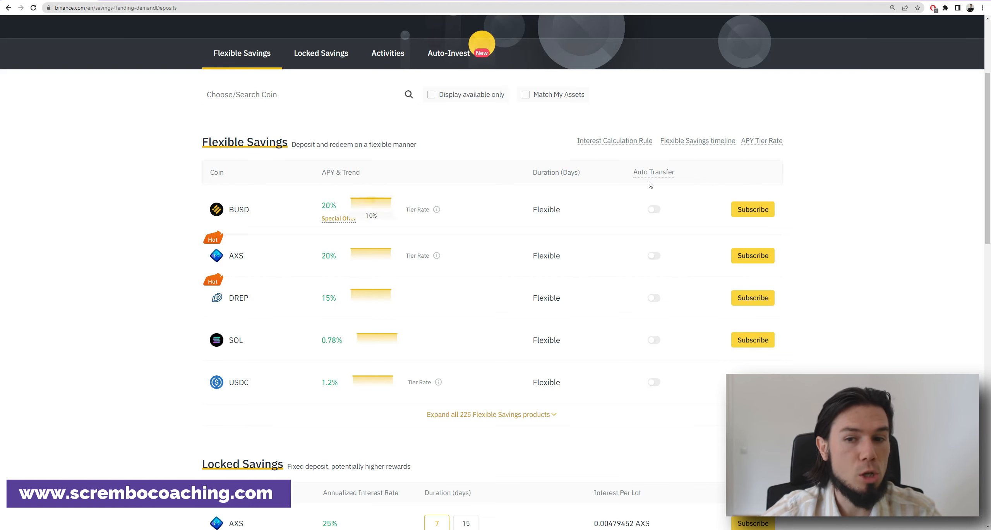
pyautogui.click(749, 215)
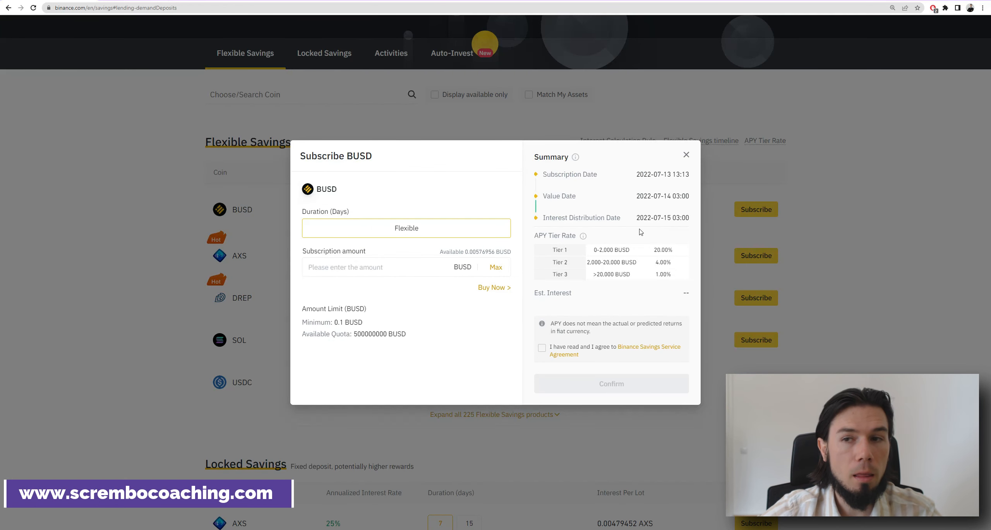
pyautogui.click(877, 80)
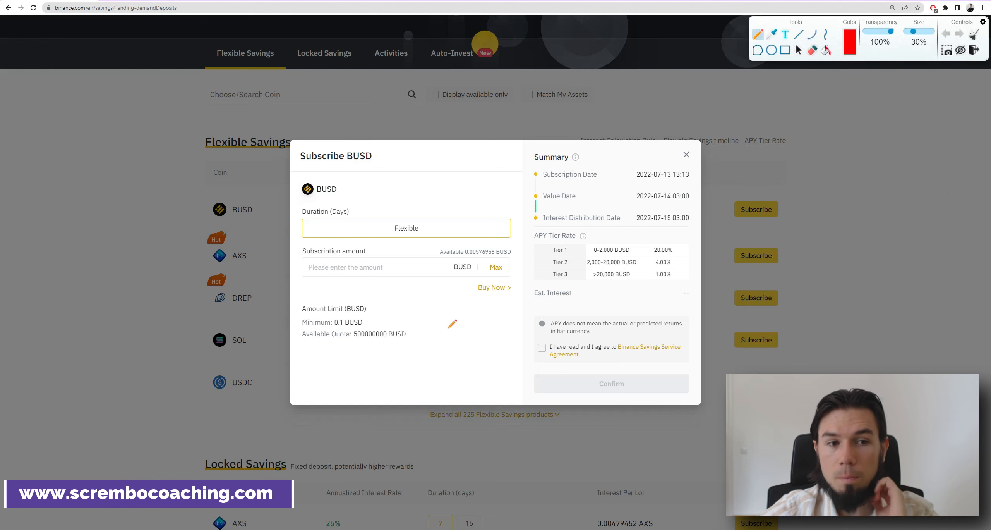
pyautogui.moveTo(442, 177); pyautogui.dragTo(440, 222)
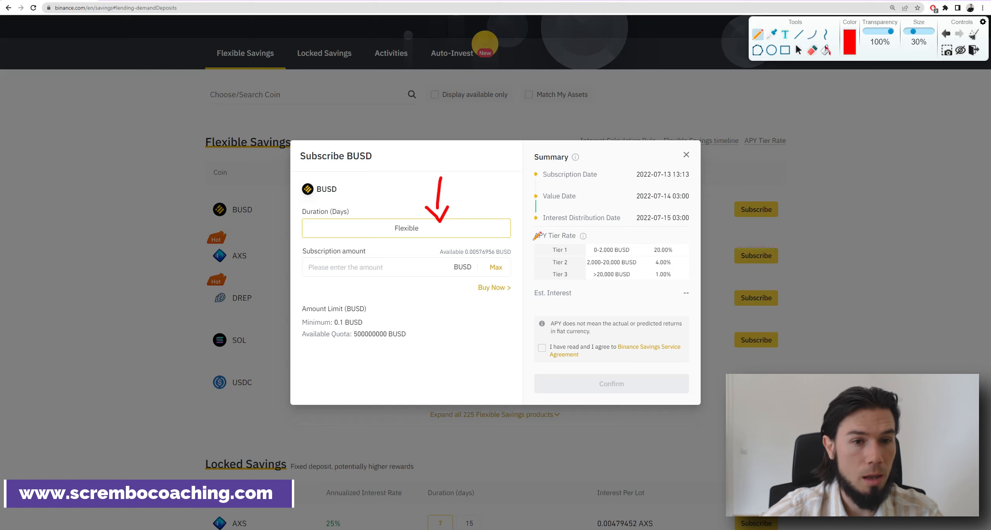
pyautogui.moveTo(344, 167); pyautogui.dragTo(378, 168)
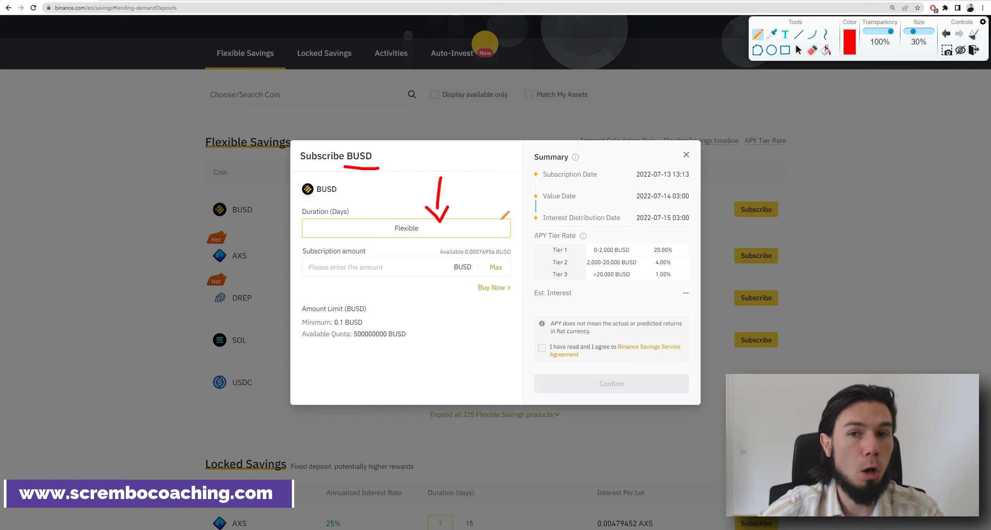
pyautogui.click(974, 49)
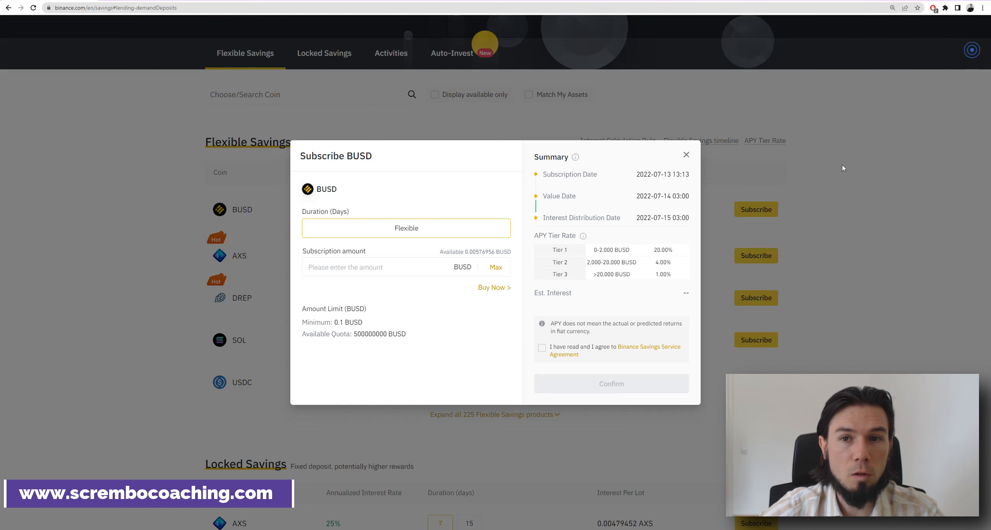
pyautogui.click(686, 154)
# - Show the available wallet types, and look over the savings product lists
pyautogui.scroll(4, 685, 151)
pyautogui.moveTo(773, 29)
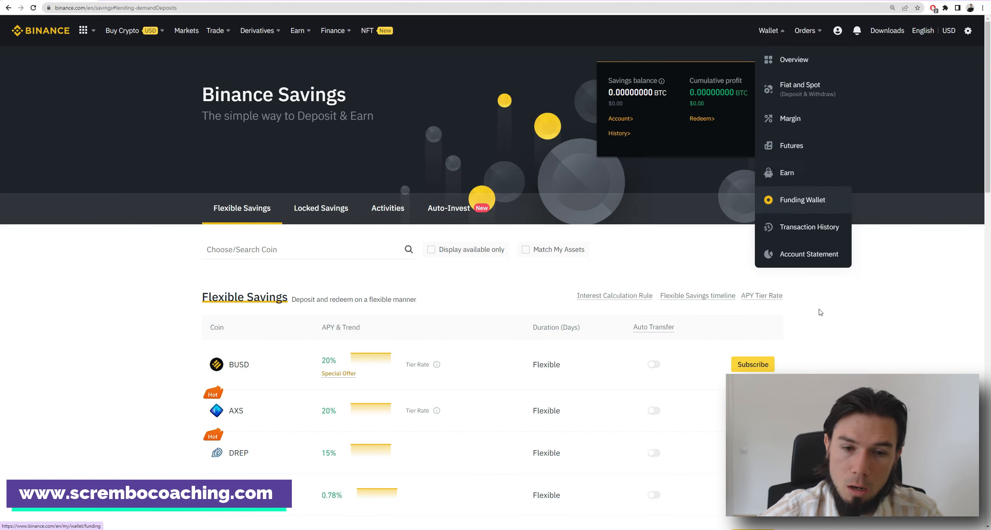
pyautogui.scroll(-2, 855, 329)
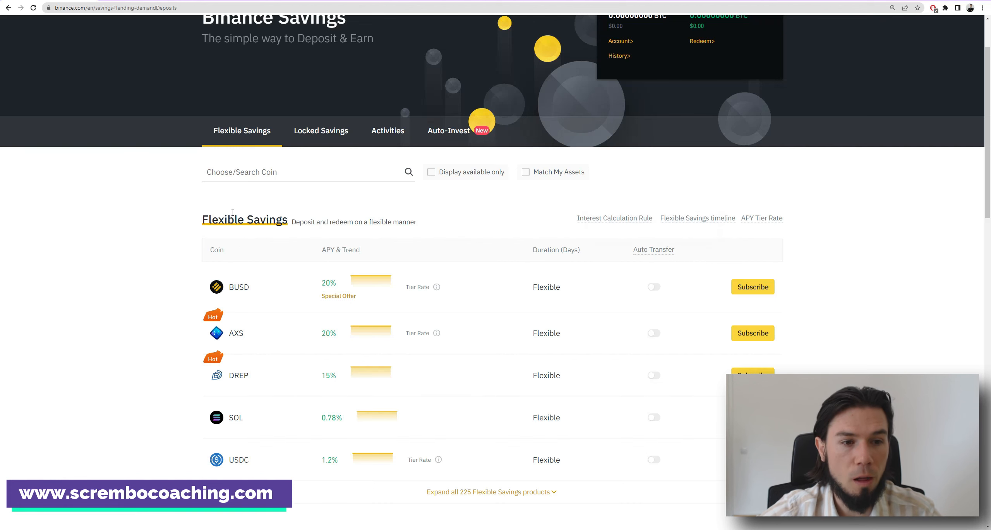
pyautogui.scroll(-4, 233, 212)
pyautogui.scroll(4, 149, 353)
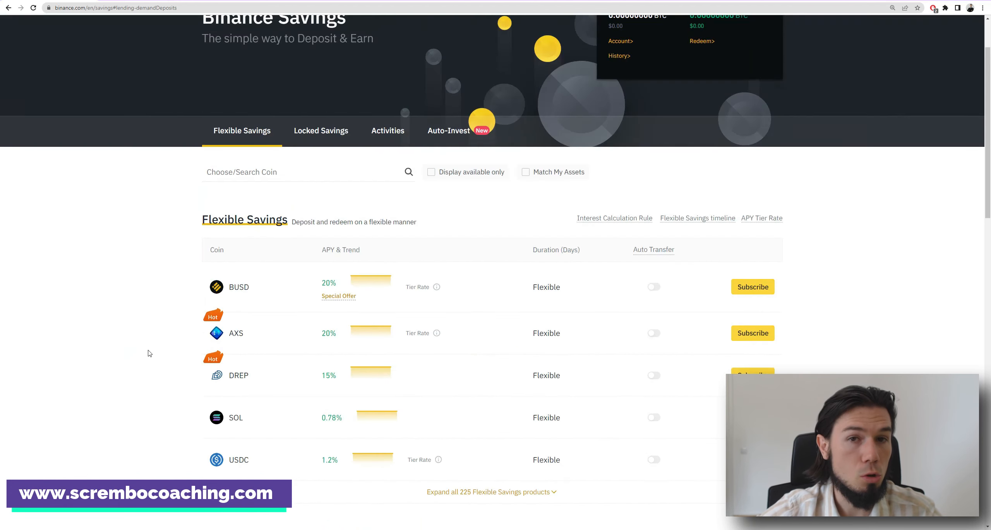
# - Reopen the BUSD flexible subscription form and examine the Tier 1 amount range and rate in its APY tier table
pyautogui.click(745, 294)
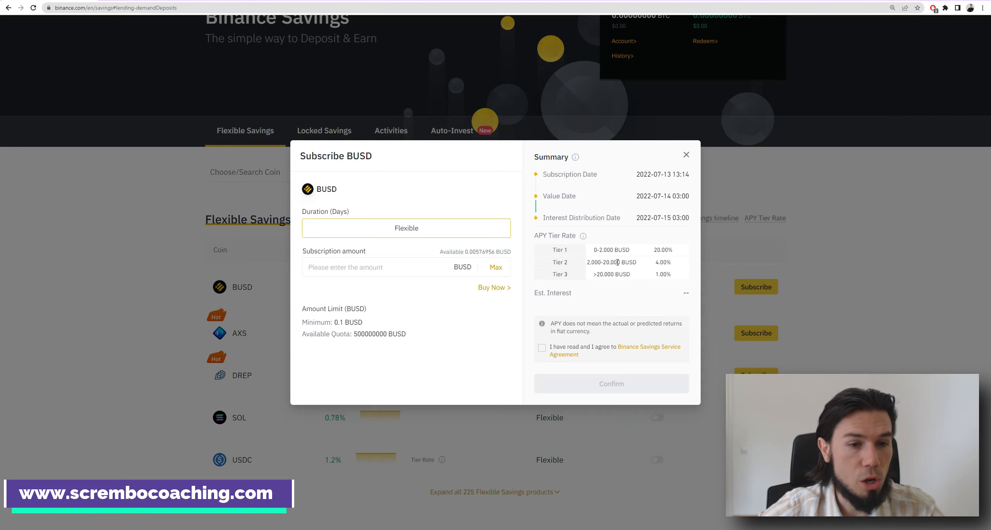
pyautogui.click(686, 155)
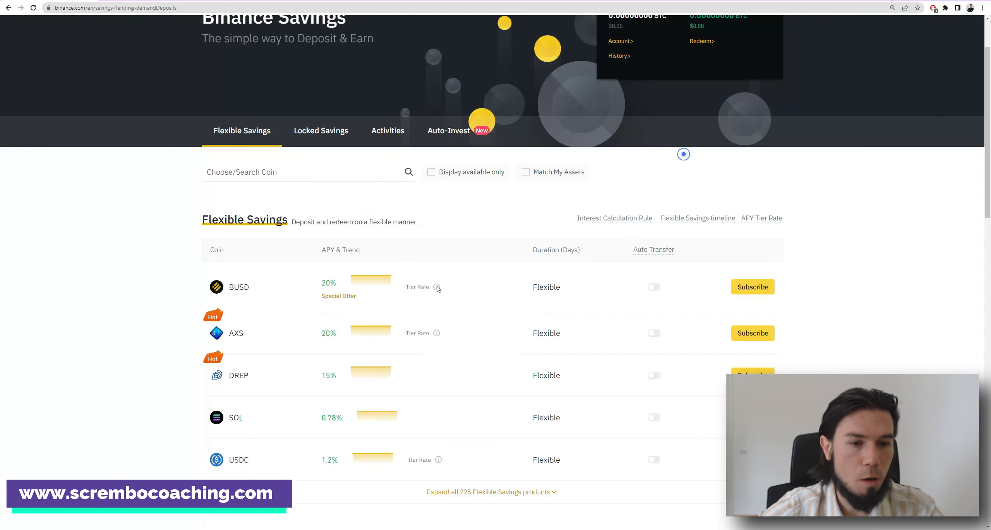
pyautogui.click(753, 284)
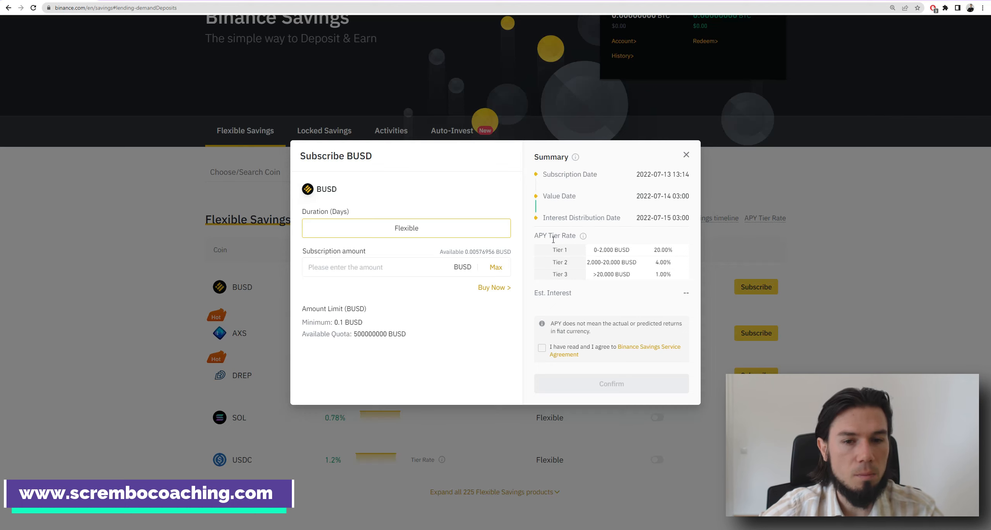
pyautogui.moveTo(552, 250); pyautogui.dragTo(570, 250)
pyautogui.click(570, 252)
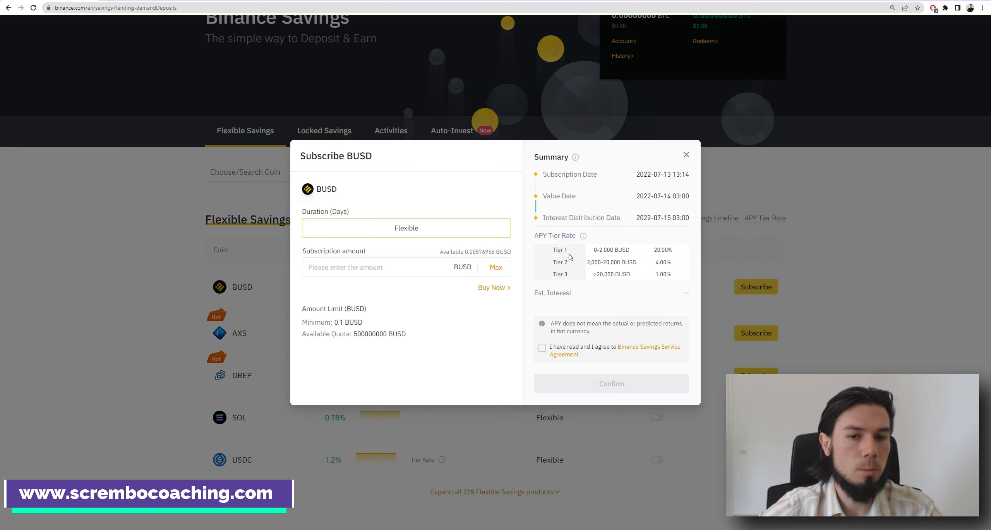
pyautogui.click(601, 250)
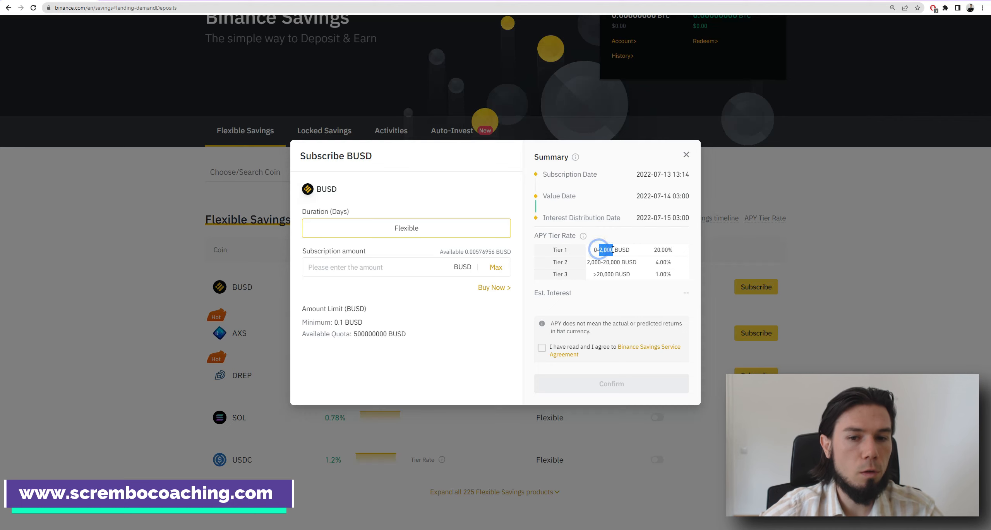
pyautogui.click(658, 249)
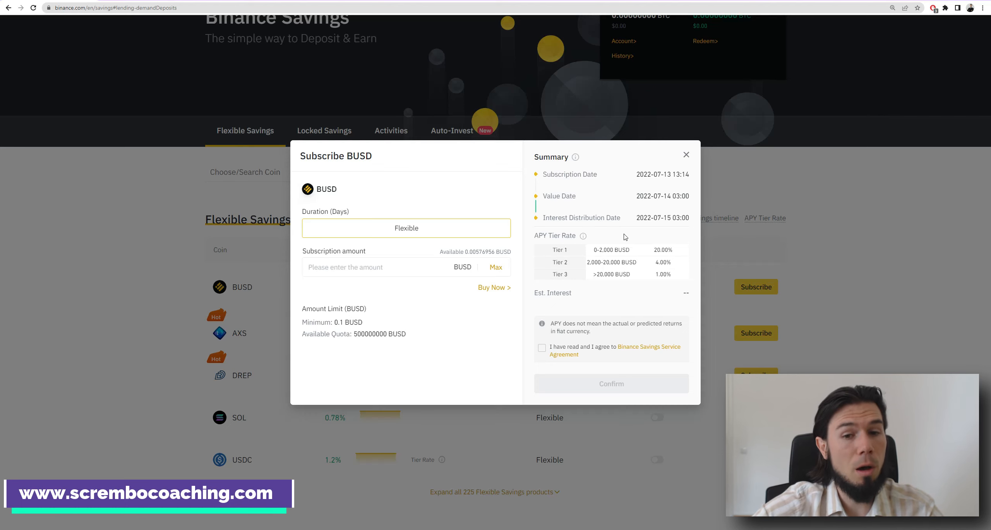
# - Examine the Tier 2 and Tier 3 amount ranges and rates in the BUSD APY tier table
pyautogui.moveTo(544, 263); pyautogui.dragTo(571, 265)
pyautogui.click(572, 265)
pyautogui.click(608, 261)
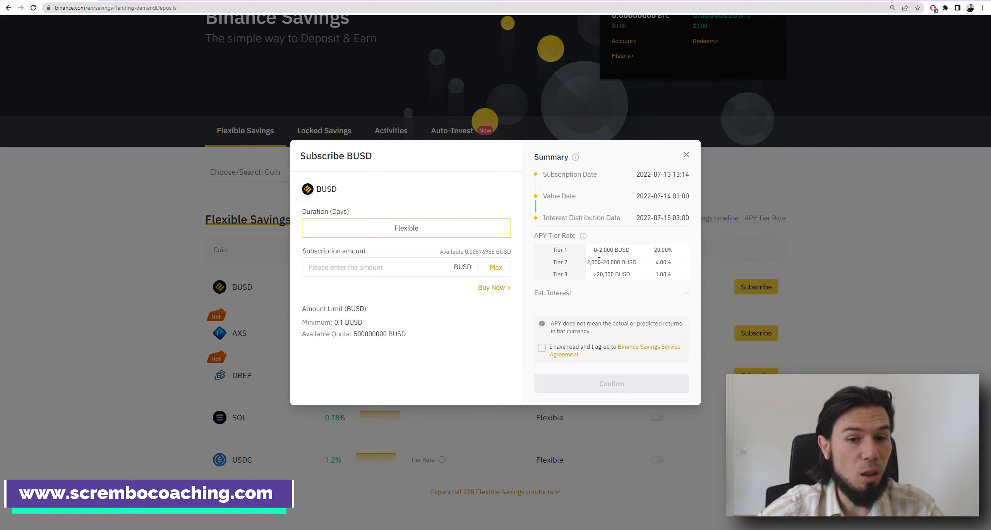
pyautogui.moveTo(653, 264); pyautogui.dragTo(672, 264)
pyautogui.click(672, 264)
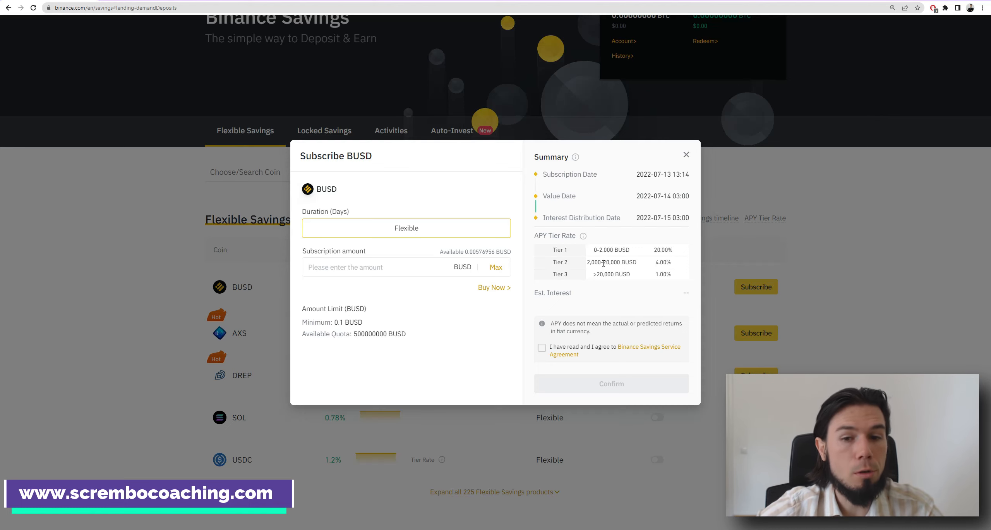
pyautogui.moveTo(655, 274); pyautogui.dragTo(674, 274)
pyautogui.click(675, 274)
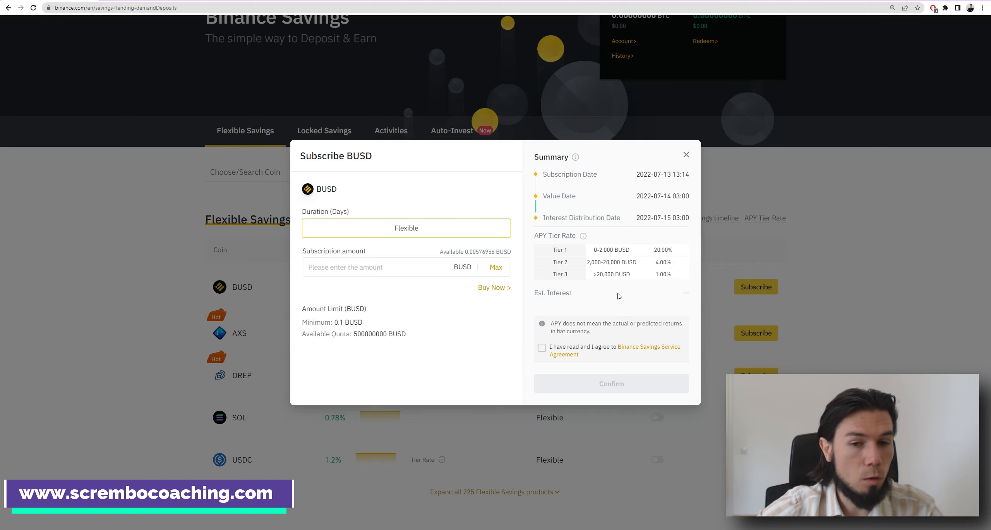
# - Enter a BUSD subscription amount of 500 and check the estimated daily interest in the summary
pyautogui.click(398, 268)
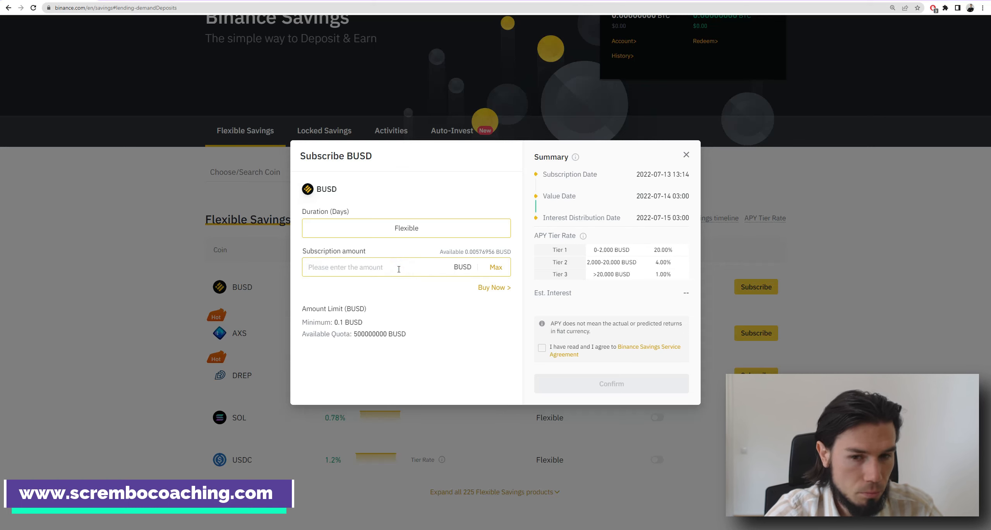
pyautogui.write('500')
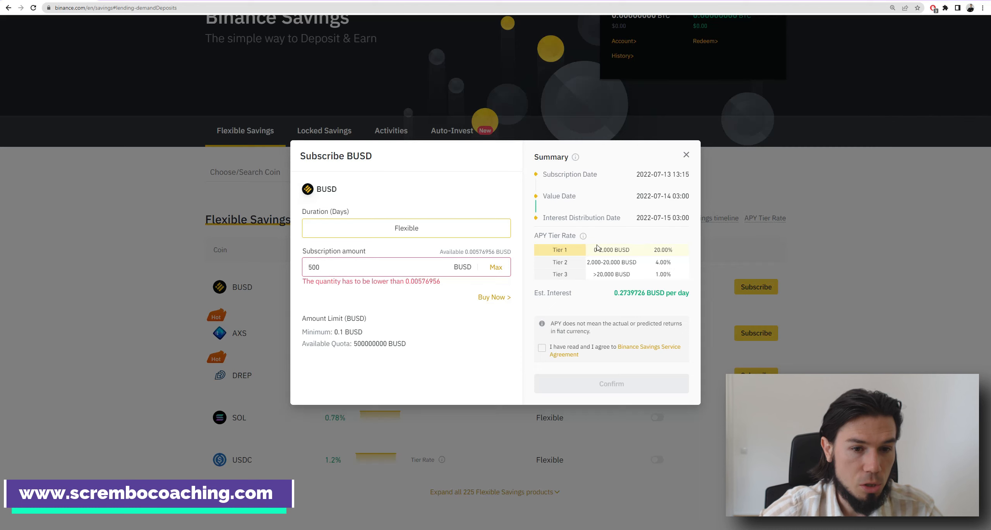
pyautogui.moveTo(533, 293); pyautogui.dragTo(571, 293)
pyautogui.click(582, 293)
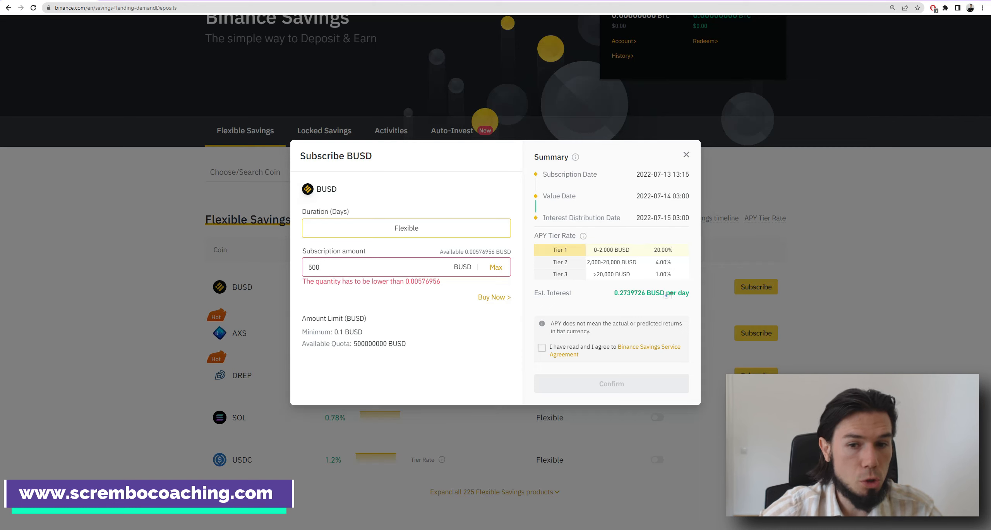
pyautogui.click(612, 295)
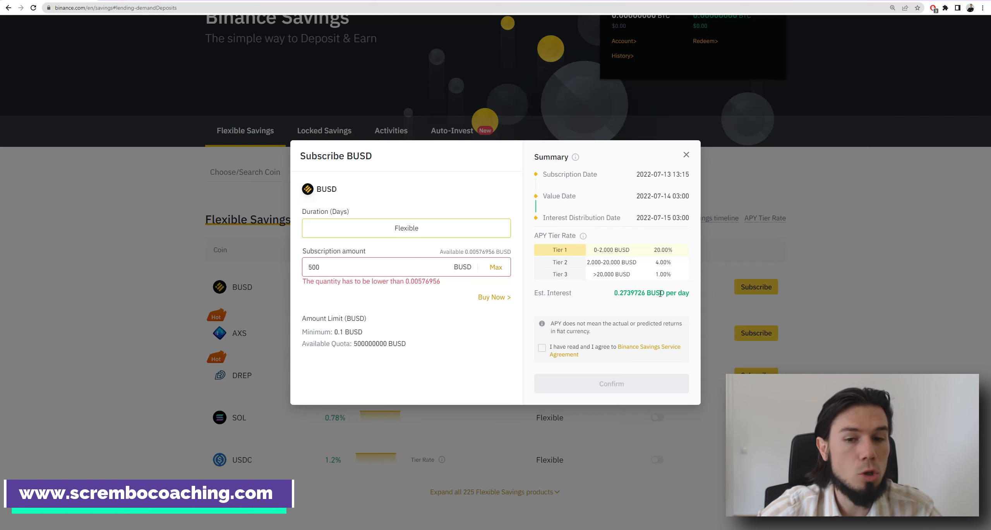
# - Switch to Calculator, clear the previous result, and multiply the daily interest of 0.27 by 30 days
pyautogui.click(356, 528)
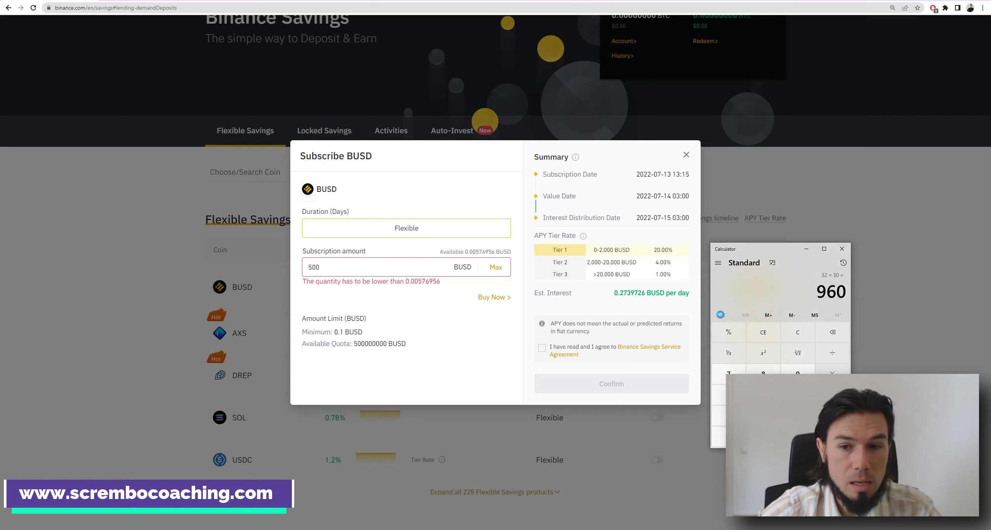
pyautogui.click(791, 337)
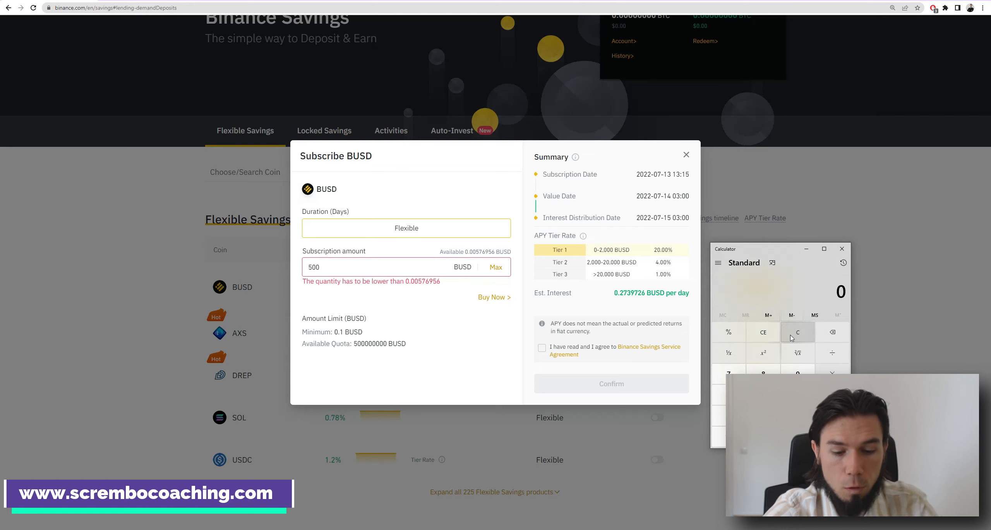
pyautogui.write('0.27*30')
pyautogui.press('Return')
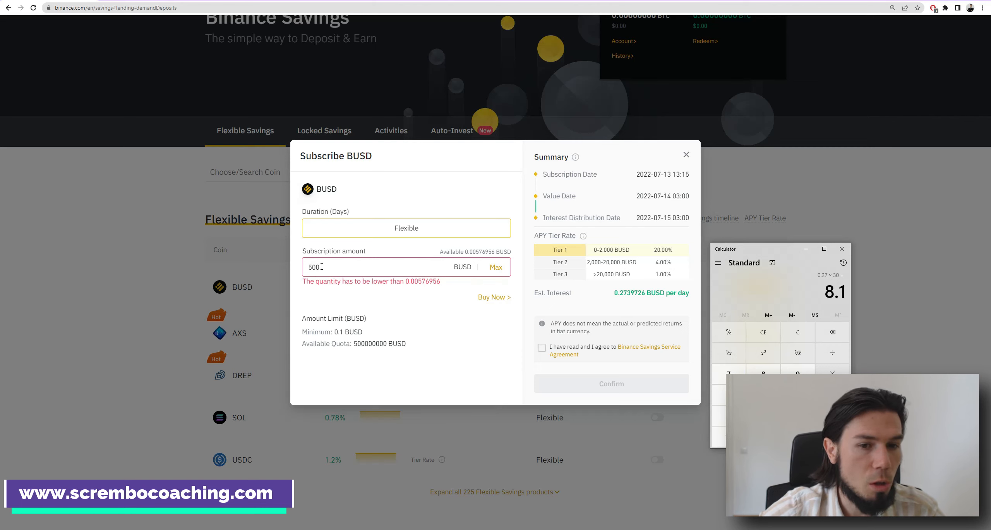
# - Change the BUSD subscription amount to 2500 in the subscription form and check which APY tiers apply
pyautogui.click(382, 294)
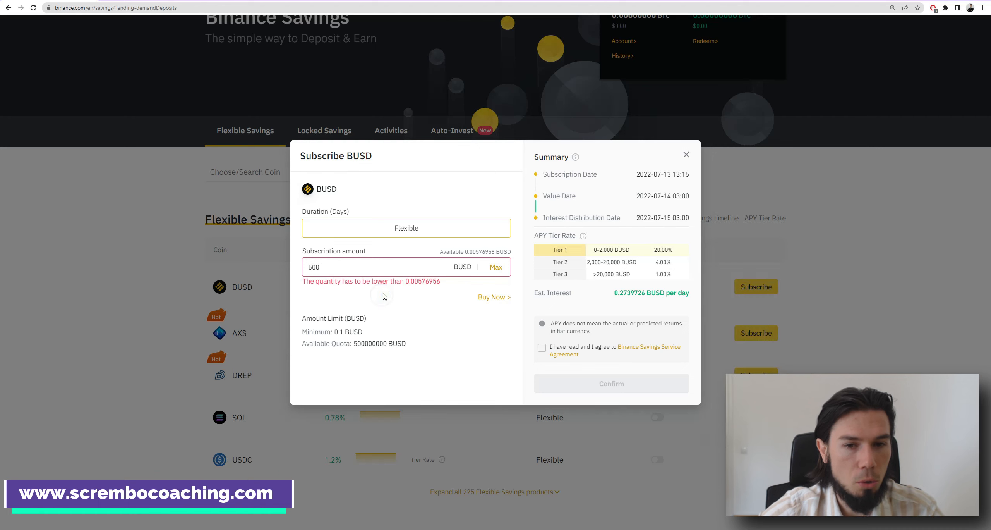
pyautogui.doubleClick(314, 267)
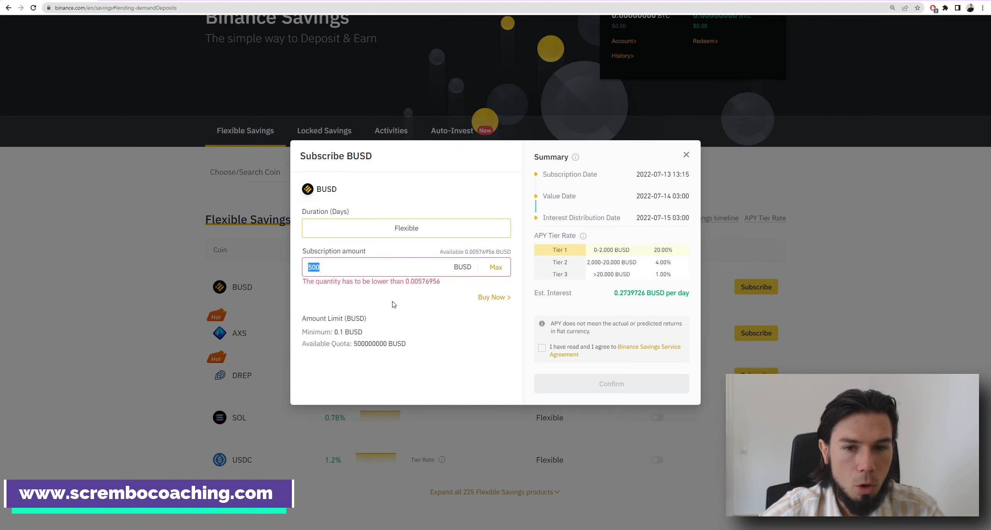
pyautogui.write('2500')
pyautogui.click(393, 304)
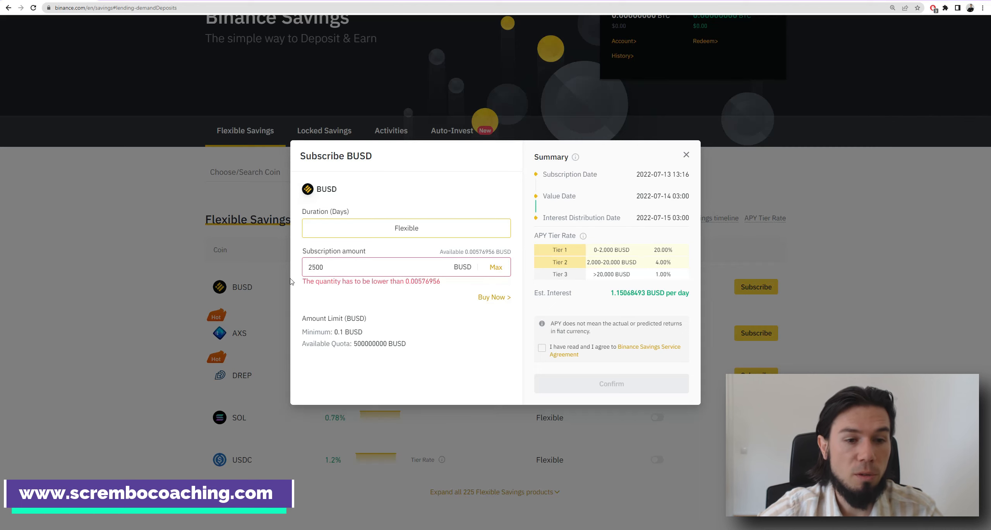
pyautogui.moveTo(312, 267); pyautogui.dragTo(341, 272)
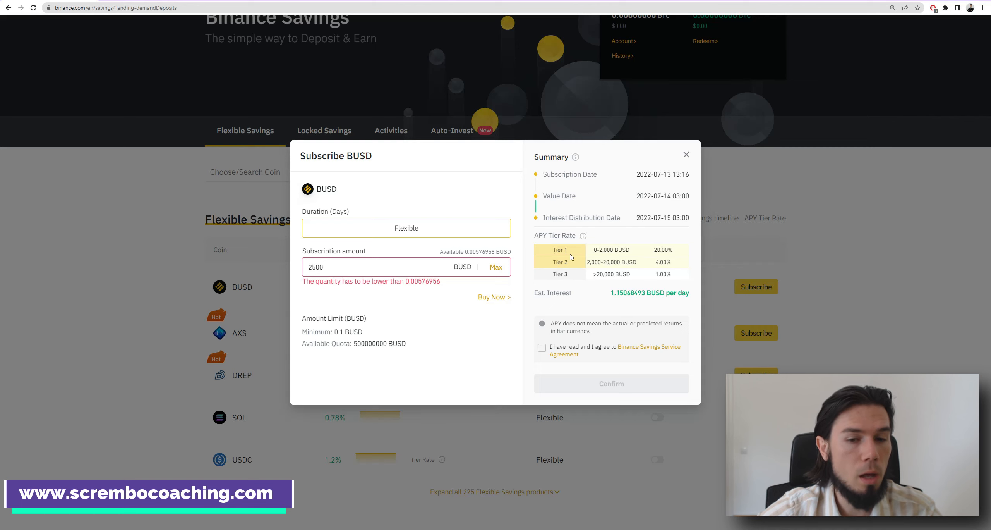
pyautogui.click(316, 268)
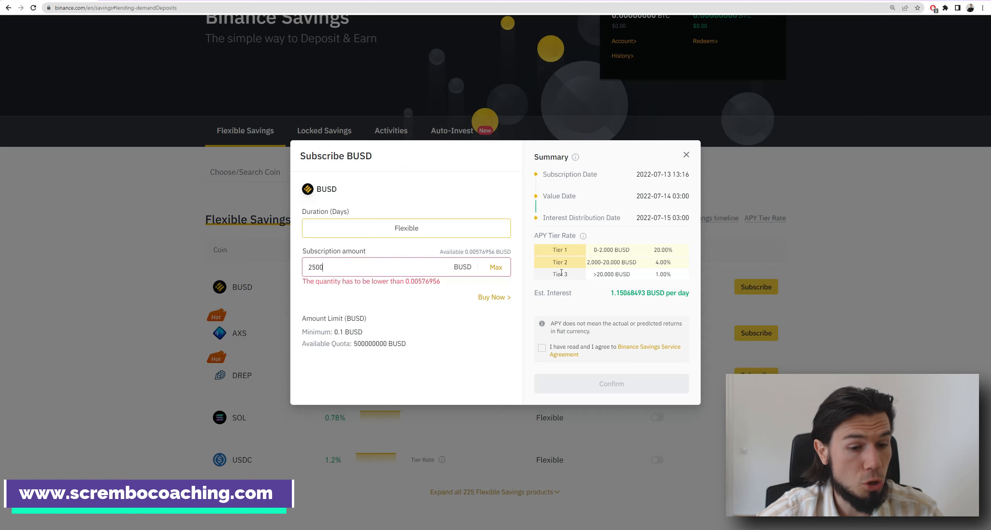
# - Bring up Calculator again, clear it, and multiply the daily interest of 1.15 by 30 days
pyautogui.click(279, 528)
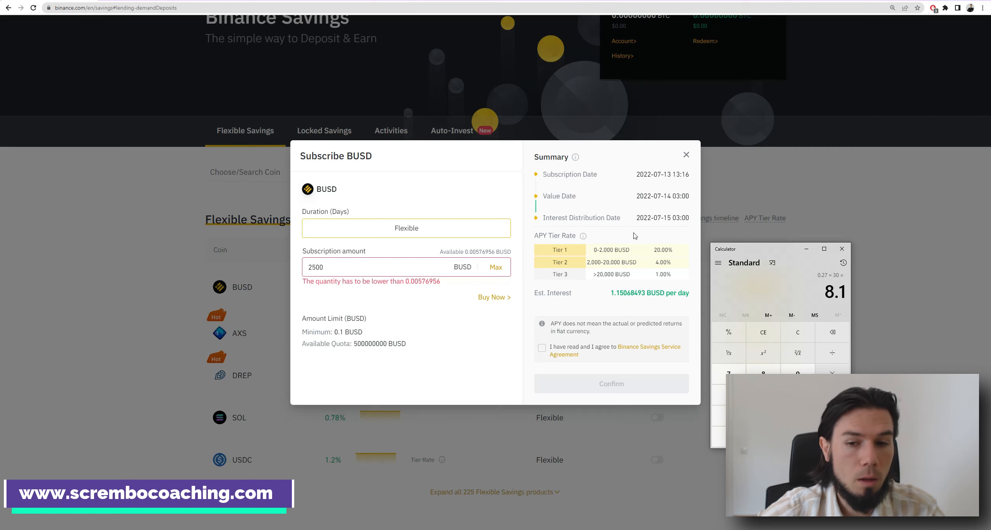
pyautogui.click(792, 332)
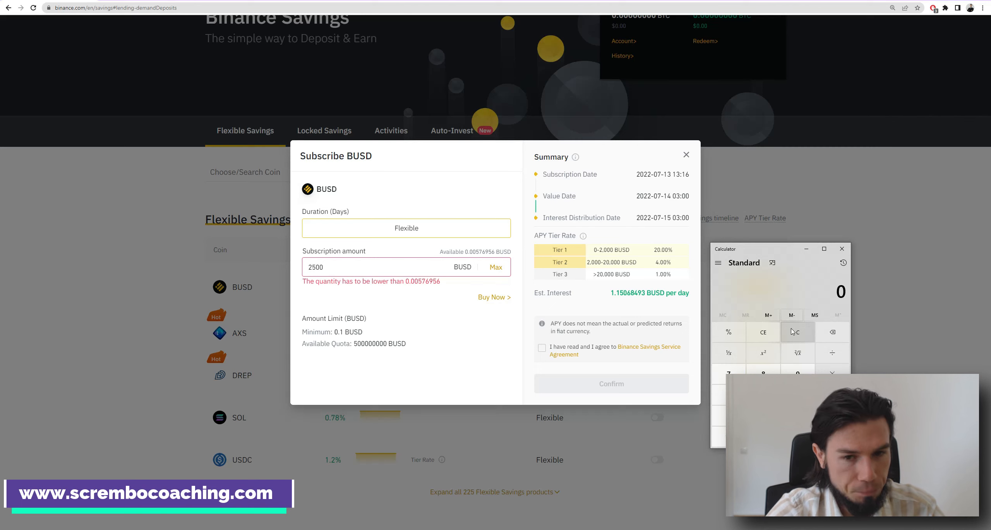
pyautogui.write('1')
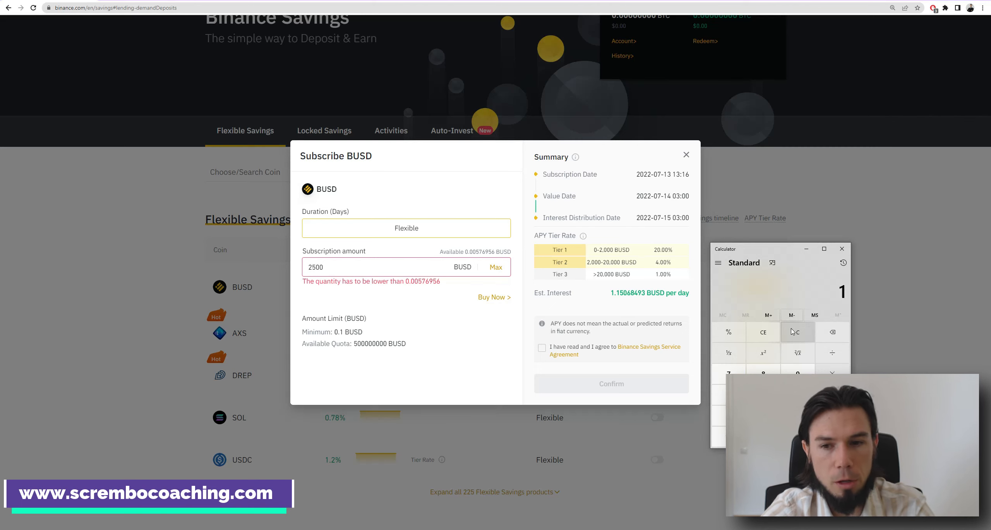
pyautogui.write('.15 × 30')
pyautogui.press('Return')
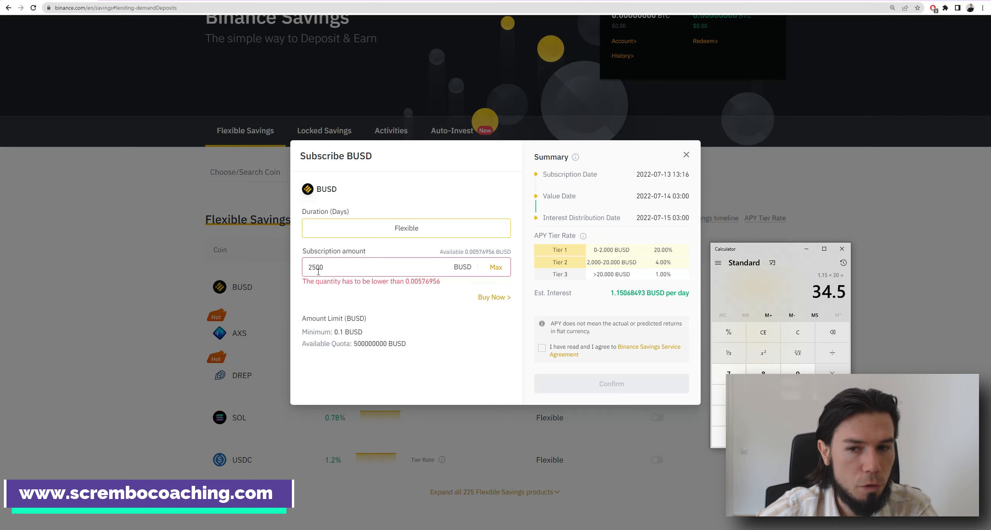
# - Return to the subscription form and set the BUSD subscription amount to 100000
pyautogui.click(352, 286)
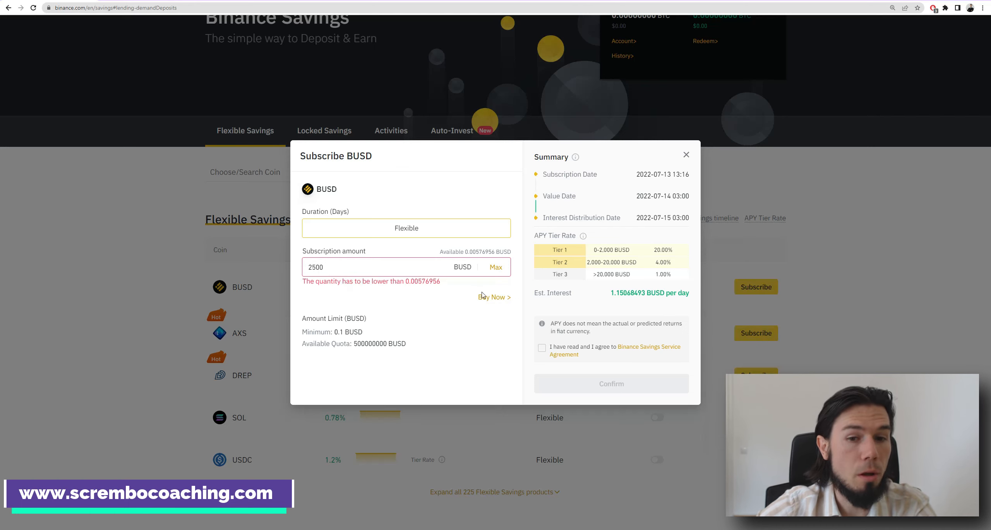
pyautogui.doubleClick(332, 267)
pyautogui.write('1000')
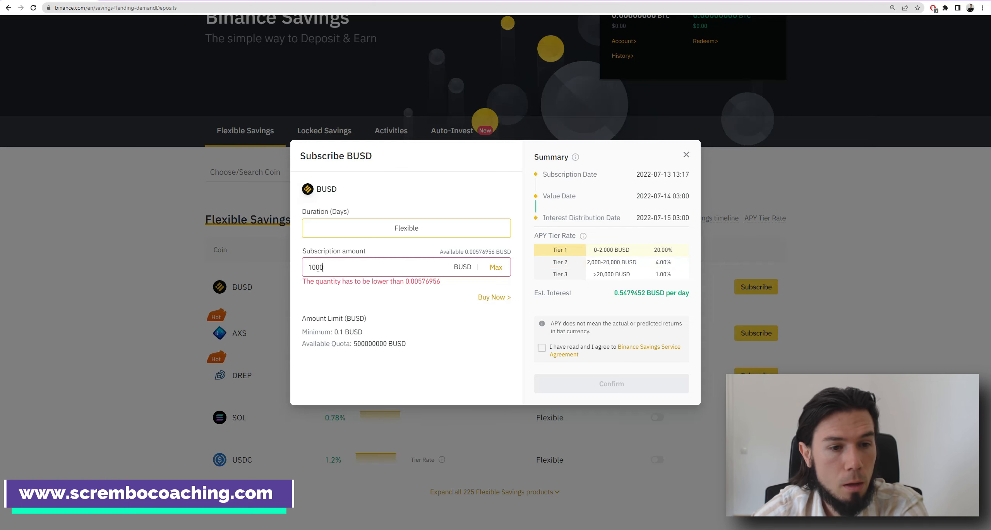
pyautogui.write('00')
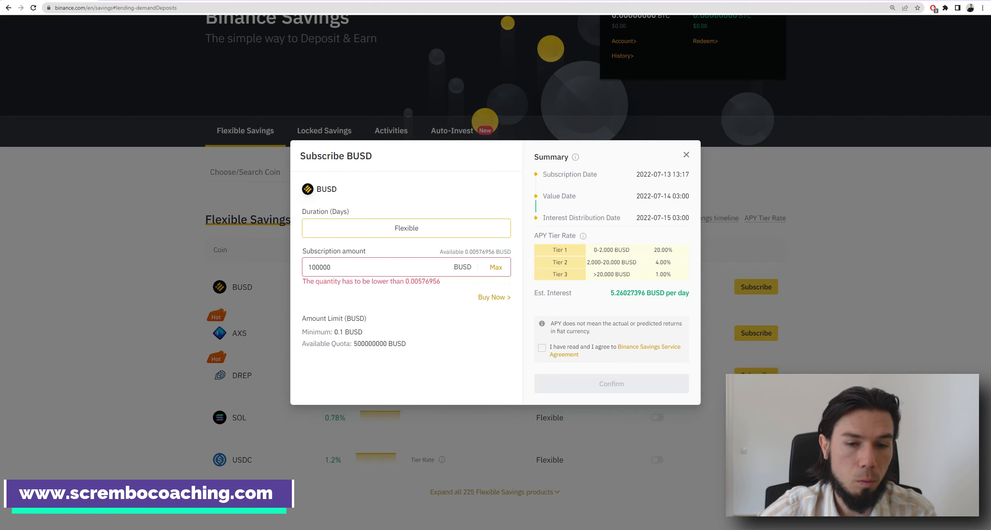
# - Switch to Calculator, clear it, and multiply the daily interest of 5.26 by 30 days
pyautogui.hotkey('alt', 'Tab')
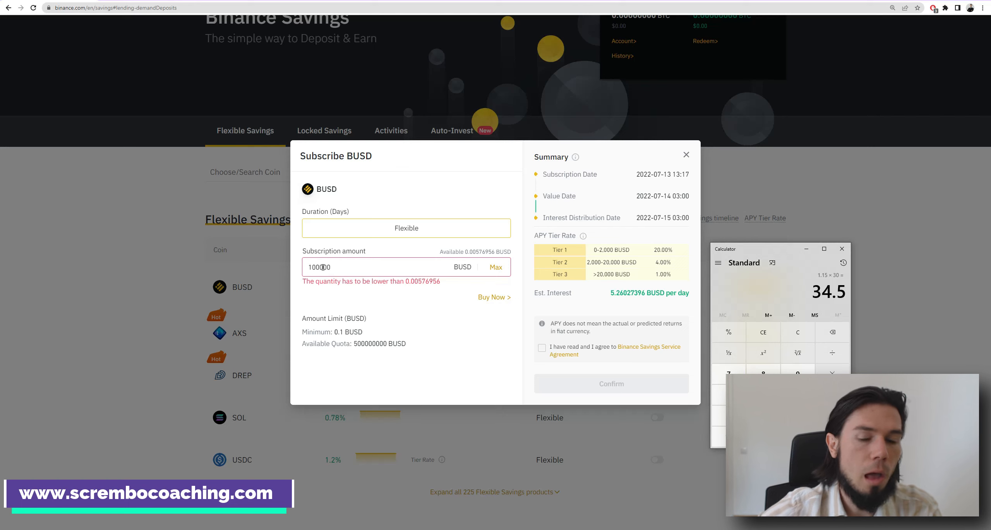
pyautogui.click(799, 333)
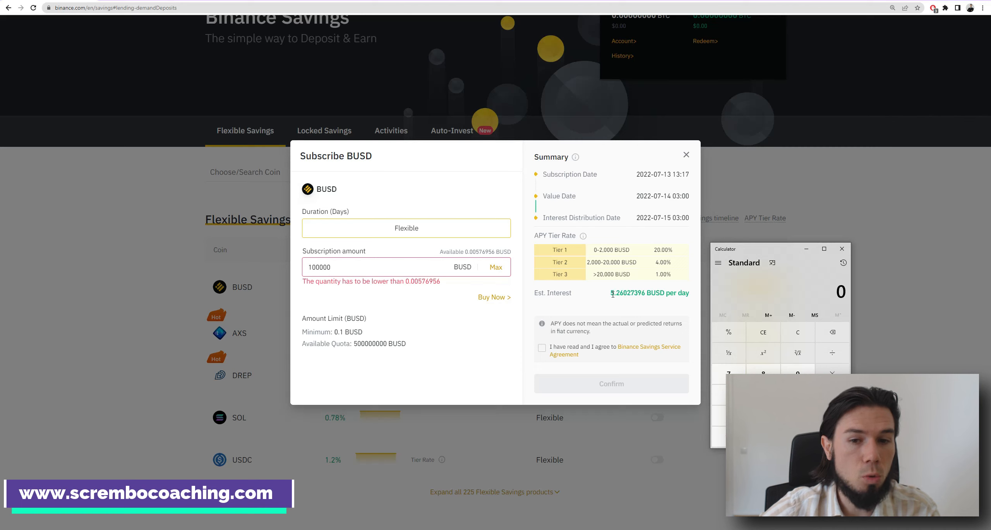
pyautogui.write('5.26*30')
pyautogui.press('Return')
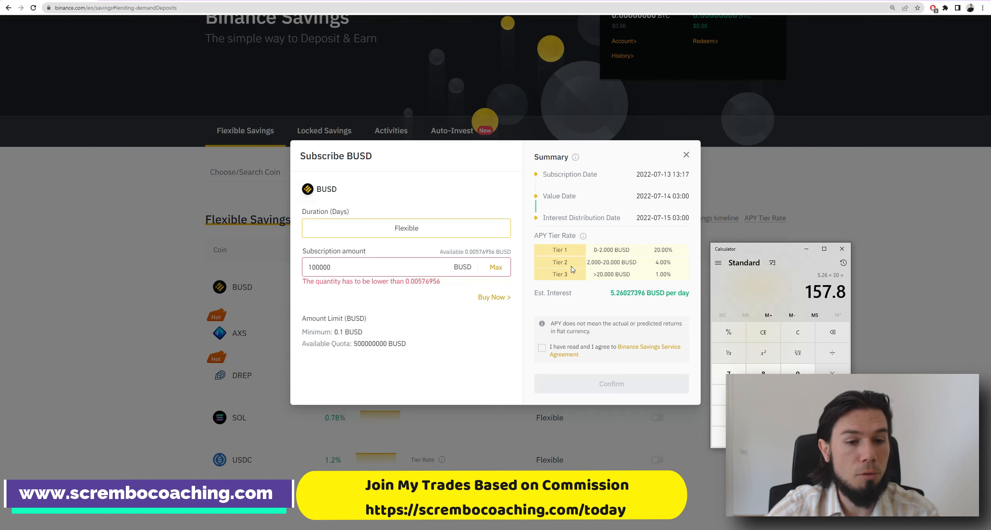
# - Raise the BUSD subscription amount to 5000000 in the subscription form
pyautogui.click(332, 266)
pyautogui.write('0')
pyautogui.click(309, 268)
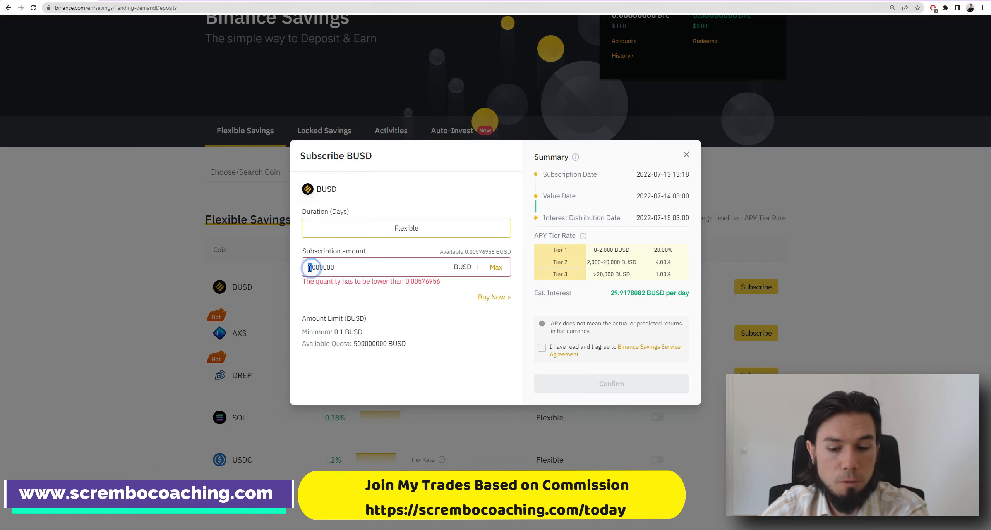
pyautogui.write('5')
pyautogui.click(334, 299)
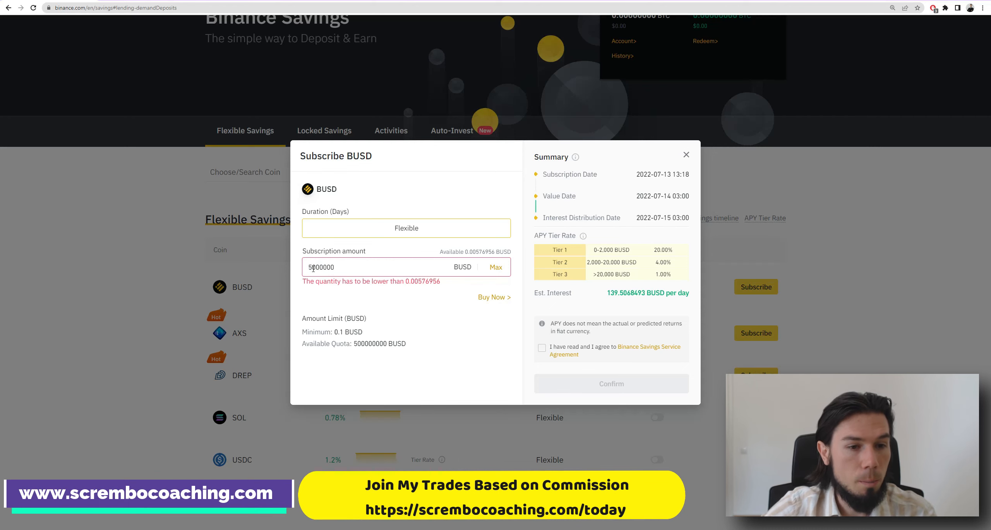
pyautogui.doubleClick(337, 268)
pyautogui.click(348, 288)
# - Bring up Calculator, clear it, and multiply the daily interest of 139.5 by 30 days
pyautogui.hotkey('alt', 'Tab')
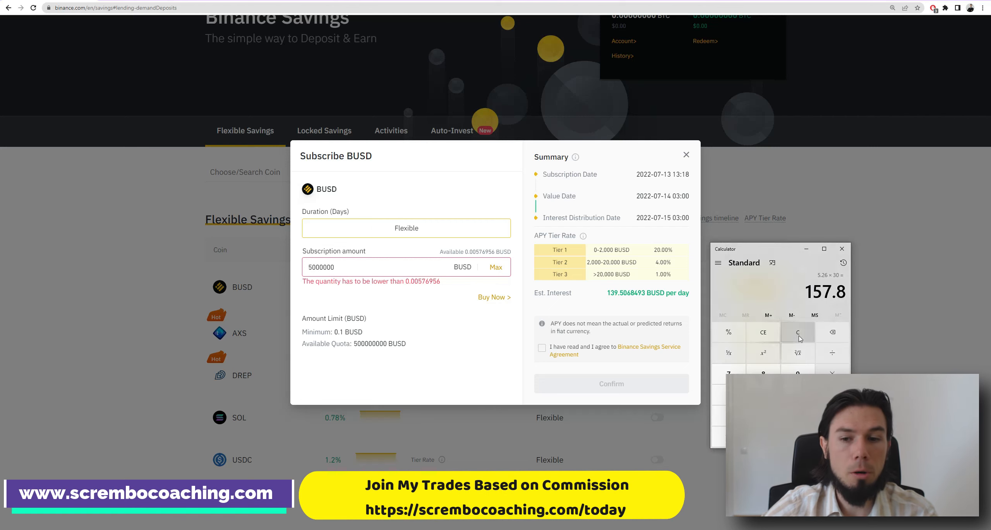
pyautogui.click(792, 330)
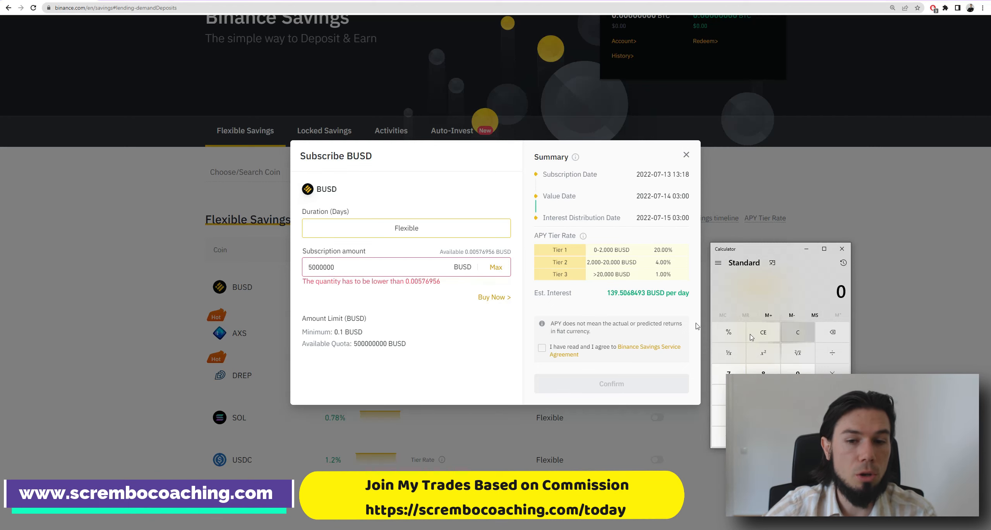
pyautogui.write('13')
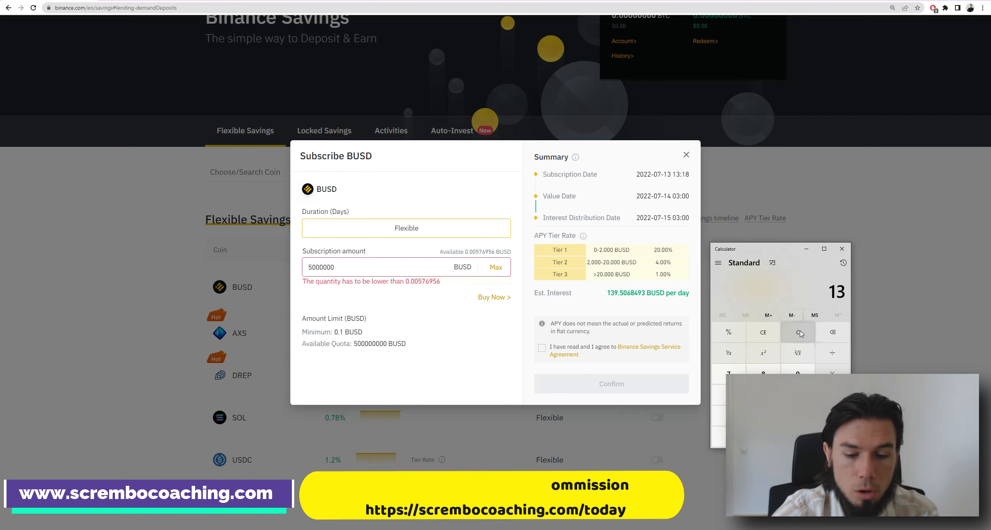
pyautogui.write('9.5*30')
pyautogui.press('Return')
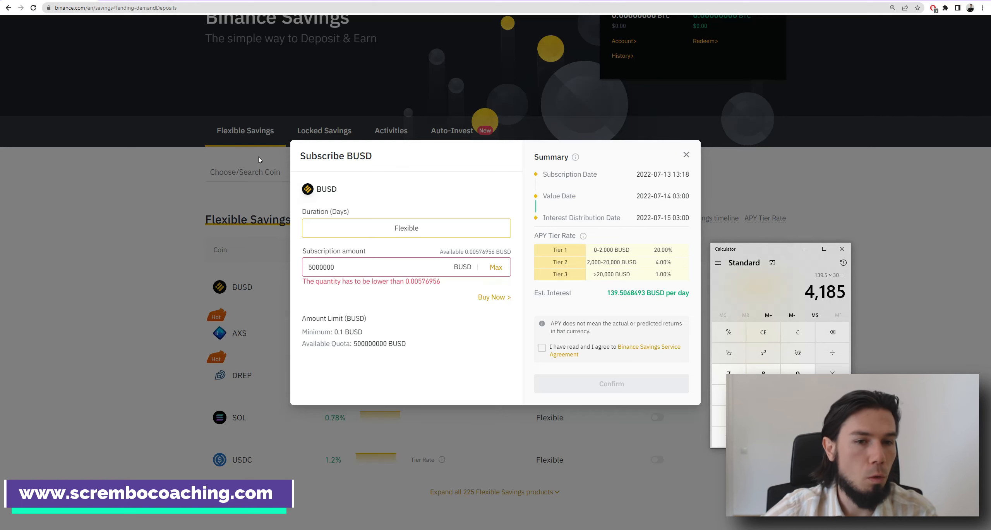
# - Return to the subscription form and examine the BUSD minimum amount and available quota
pyautogui.click(423, 301)
pyautogui.hotkey('alt', 'Tab')
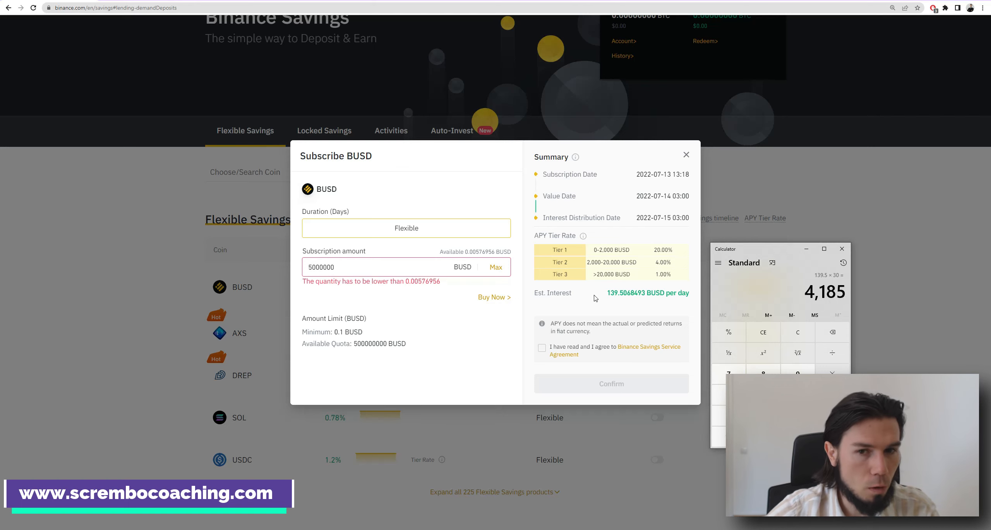
pyautogui.moveTo(303, 343); pyautogui.dragTo(350, 344)
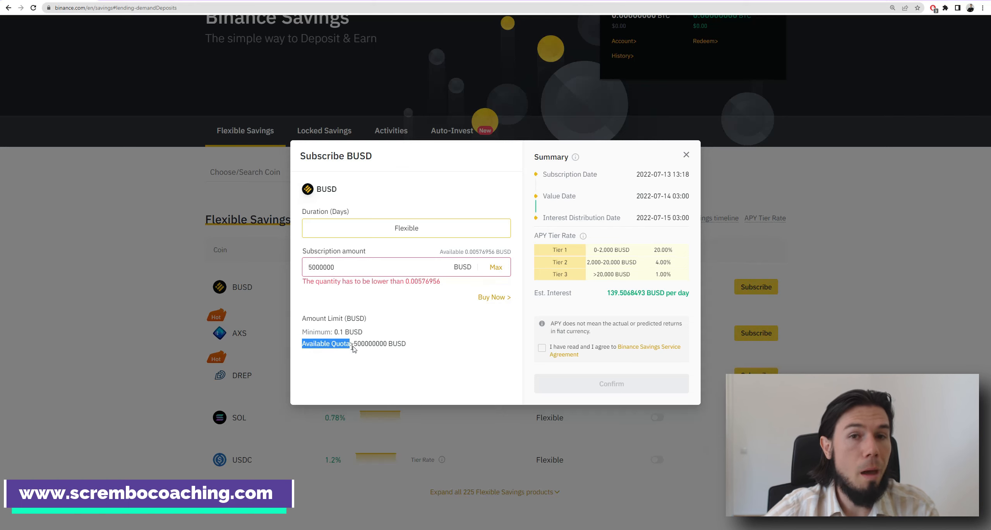
pyautogui.click(356, 346)
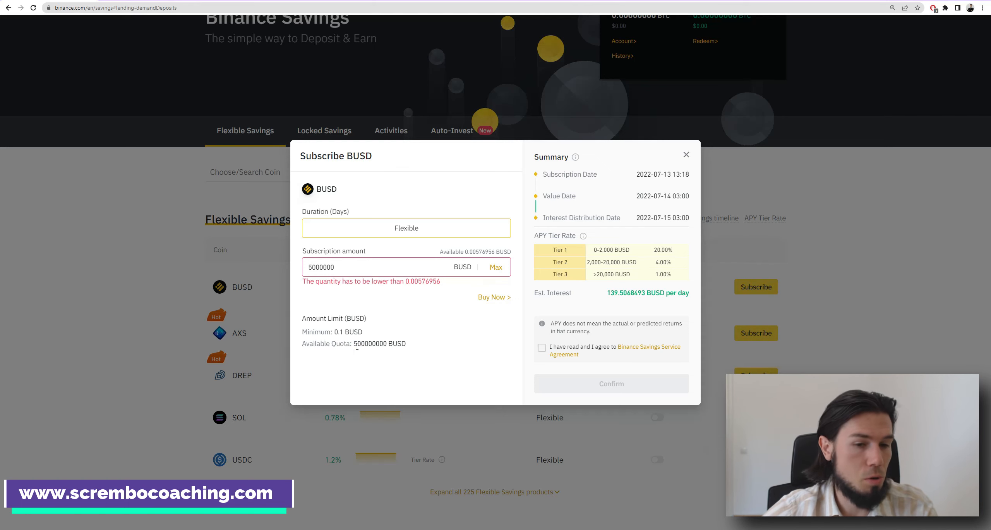
pyautogui.moveTo(295, 329); pyautogui.dragTo(362, 335)
pyautogui.click(302, 346)
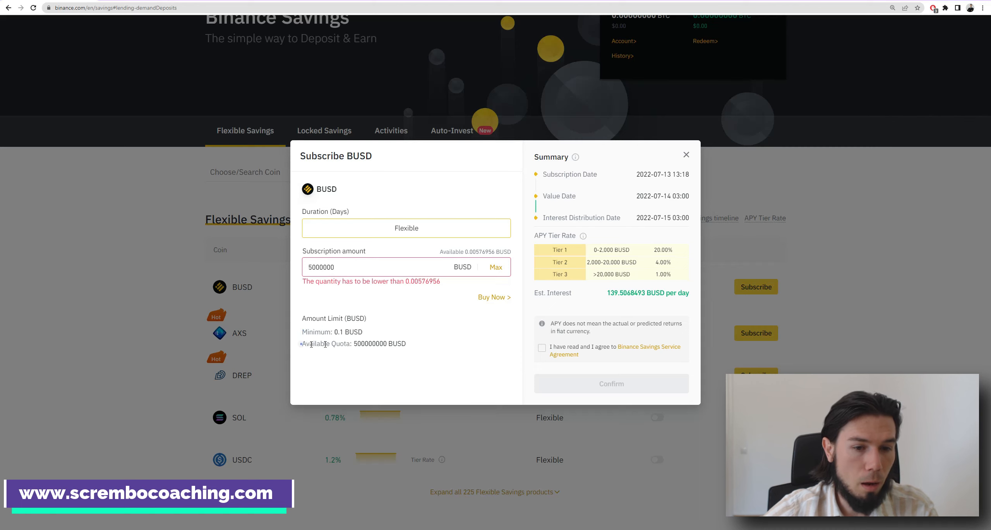
# - Clear and close Calculator, and close the BUSD subscription form without confirming
pyautogui.click(428, 346)
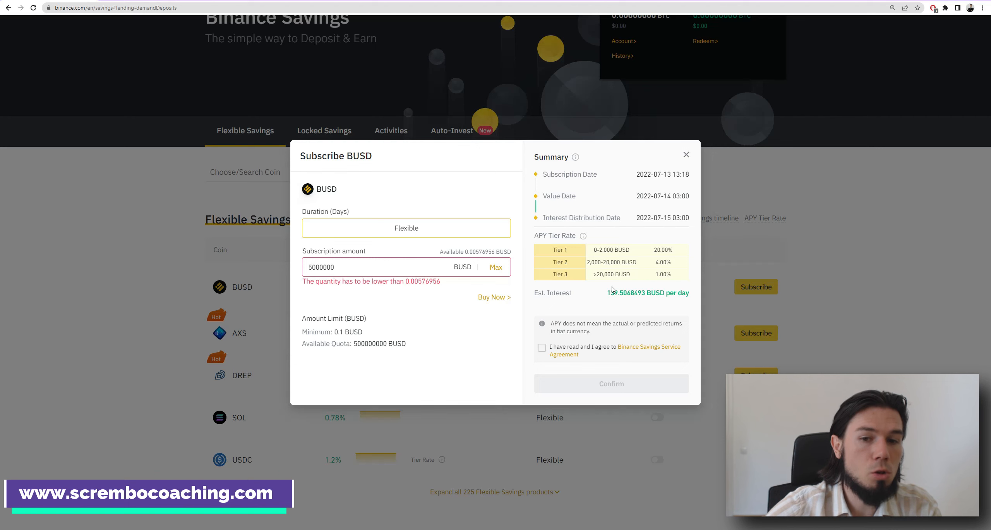
pyautogui.hotkey('alt', 'Tab')
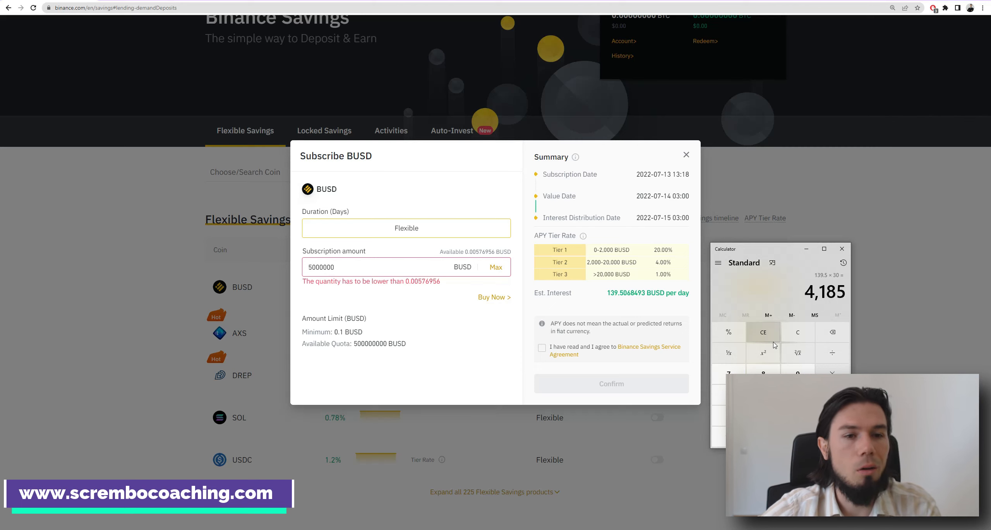
pyautogui.click(772, 338)
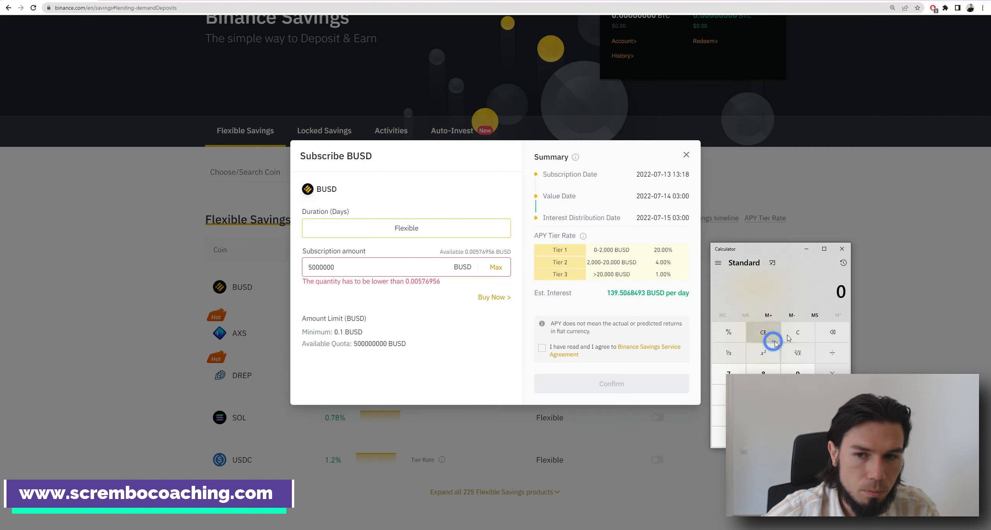
pyautogui.click(842, 248)
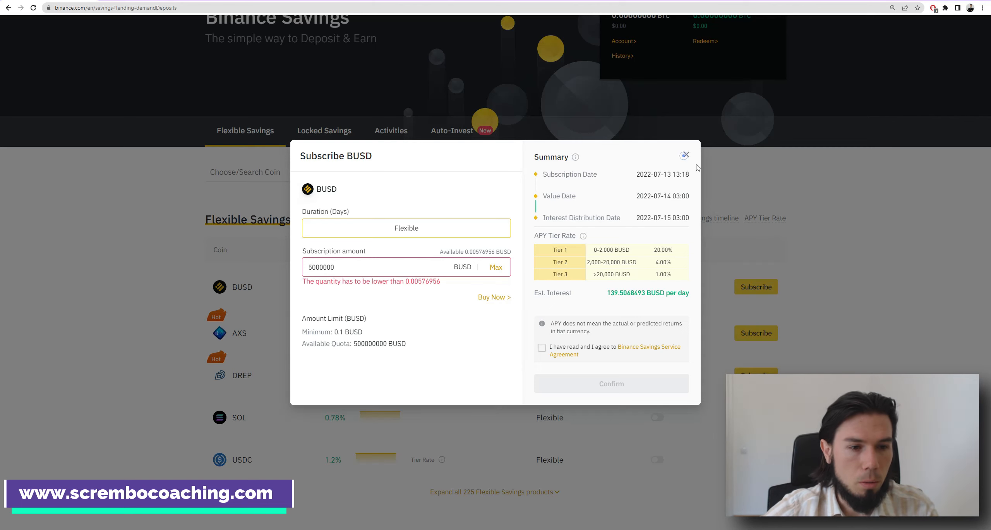
pyautogui.click(686, 155)
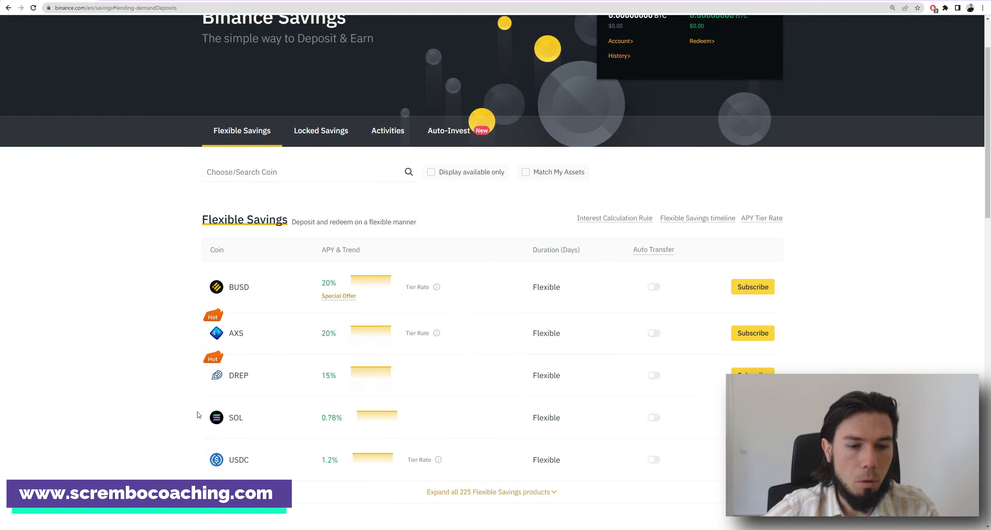
# - Open the USDC flexible subscription form and examine its APY tiers and available quota
pyautogui.scroll(-1, 255, 250)
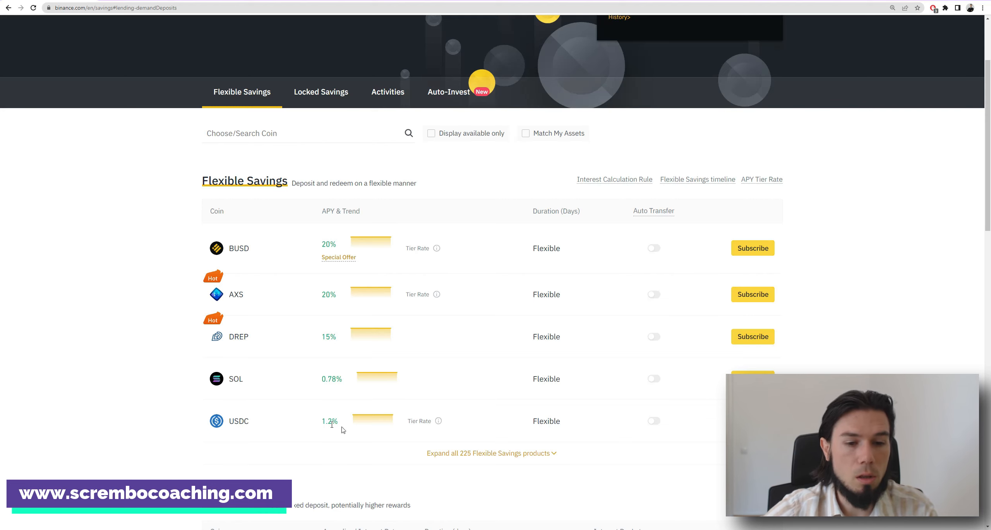
pyautogui.click(753, 421)
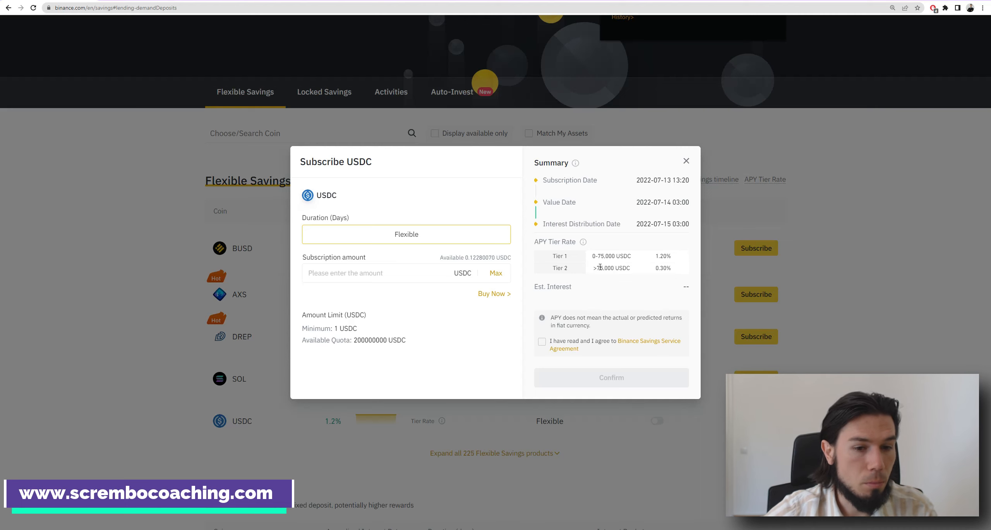
pyautogui.doubleClick(357, 339)
pyautogui.click(325, 340)
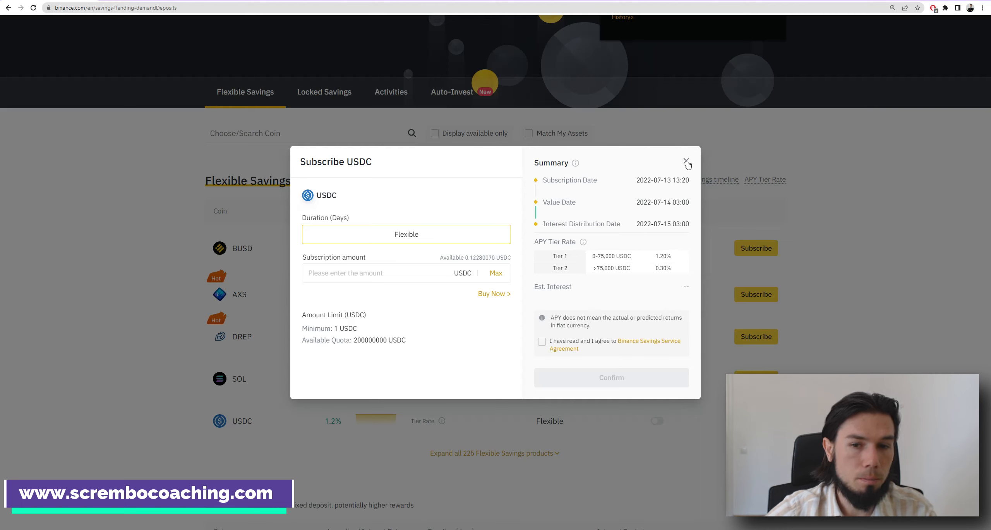
# - Set the USDC subscription amount to 75000 and copy that amount
pyautogui.click(368, 277)
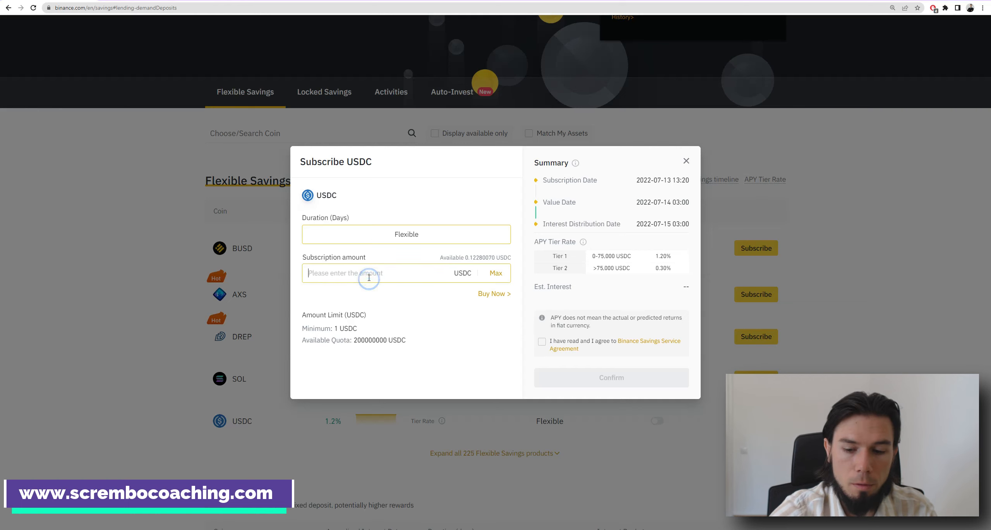
pyautogui.write('750000')
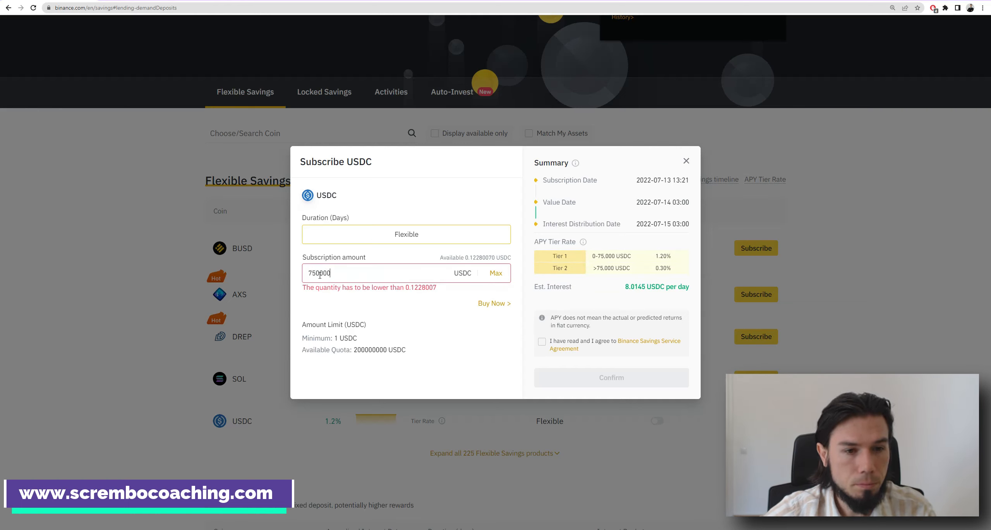
pyautogui.press('BackSpace')
pyautogui.press('BackSpace')
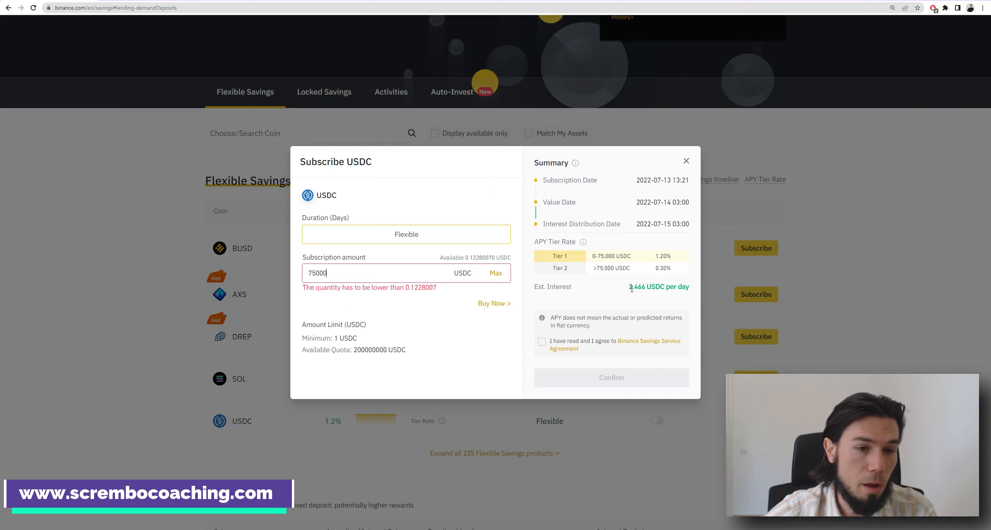
pyautogui.hotkey('ctrl', 'a')
pyautogui.hotkey('ctrl', 'c')
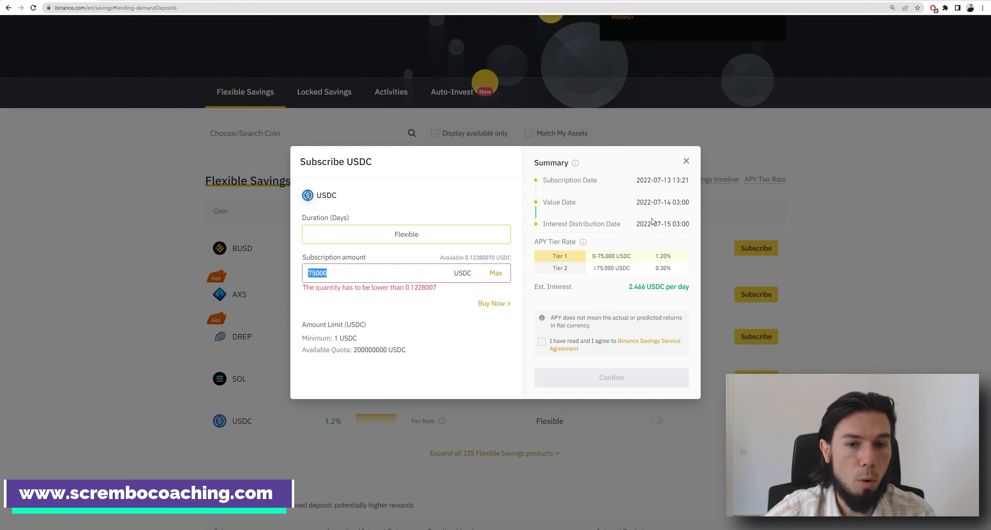
# - Try the copied amount of 75000 in the BUSD flexible subscription form to compare its estimated interest, and close the form
pyautogui.click(687, 161)
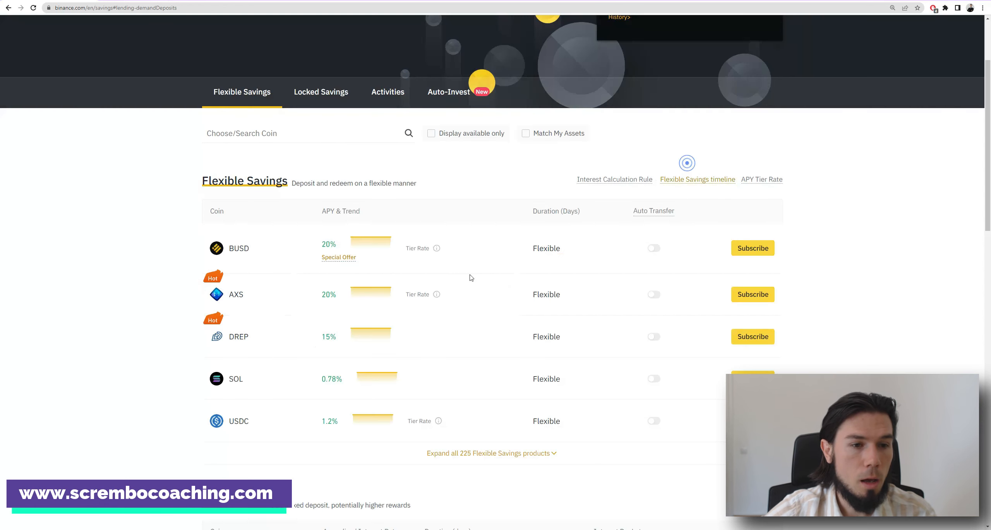
pyautogui.click(756, 248)
pyautogui.click(385, 271)
pyautogui.hotkey('ctrl', 'v')
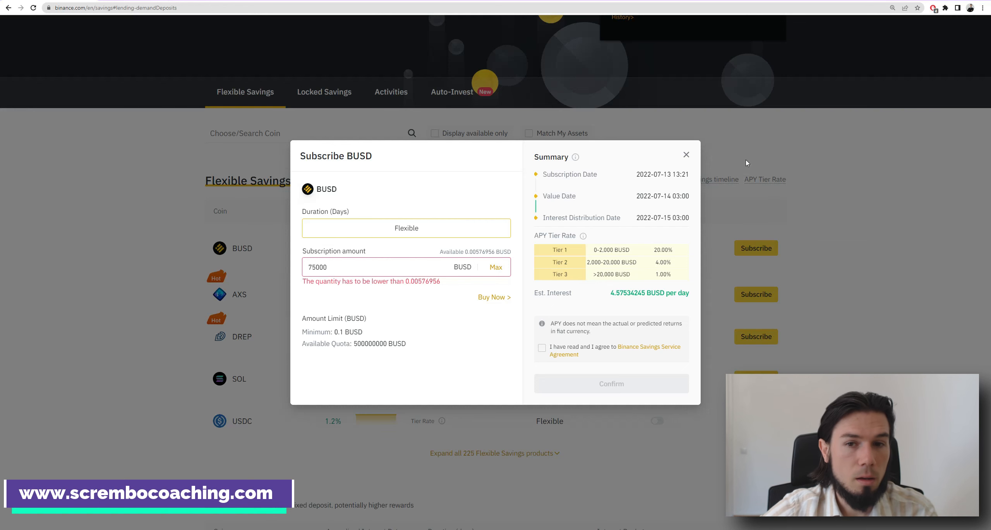
pyautogui.click(686, 155)
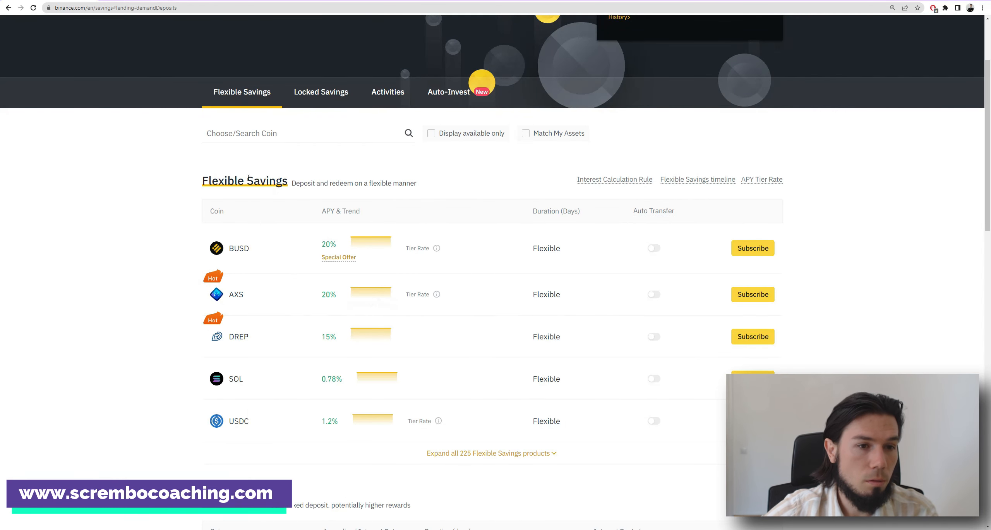
# - Expand the full list of Flexible Savings products and look through the coins and their APY rates
pyautogui.scroll(-1, 132, 258)
pyautogui.click(231, 95)
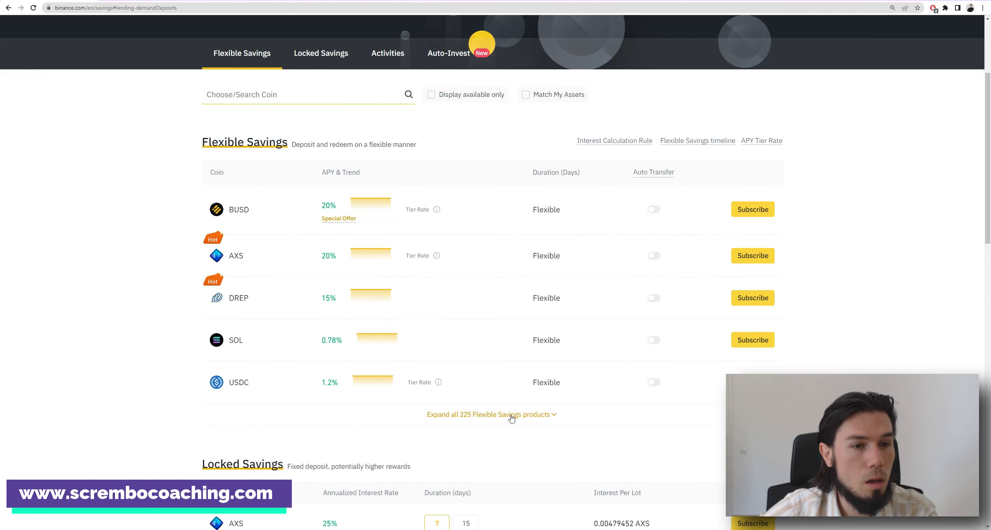
pyautogui.click(524, 414)
pyautogui.scroll(-3, 339, 247)
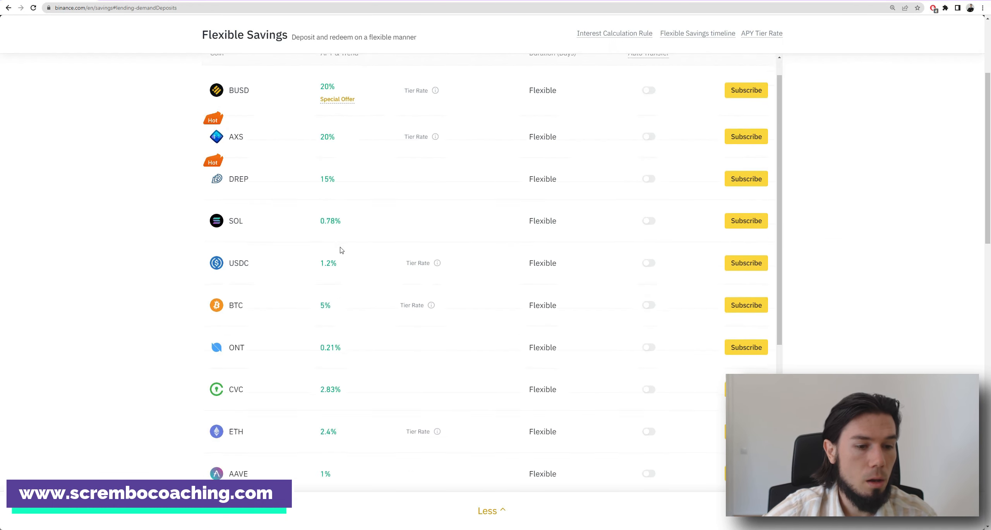
pyautogui.scroll(-2, 229, 248)
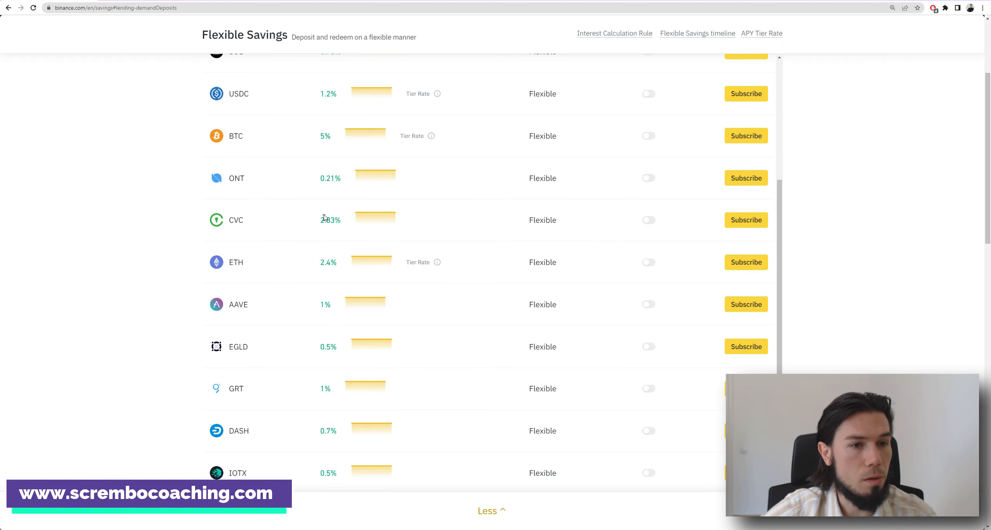
pyautogui.scroll(2, 326, 257)
pyautogui.scroll(2, 313, 248)
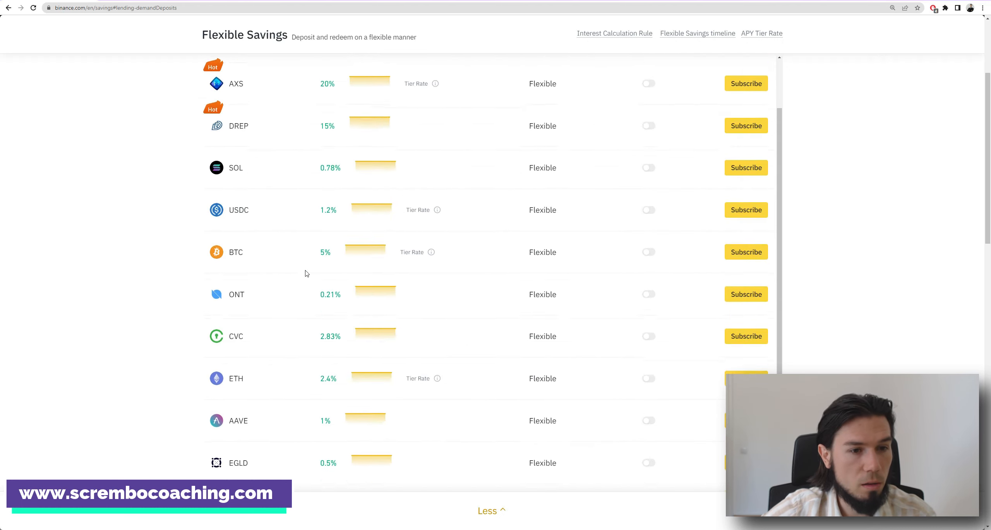
# - Open the BTC flexible subscription form, examine its APY tiers and amount limits, and close it
pyautogui.click(744, 294)
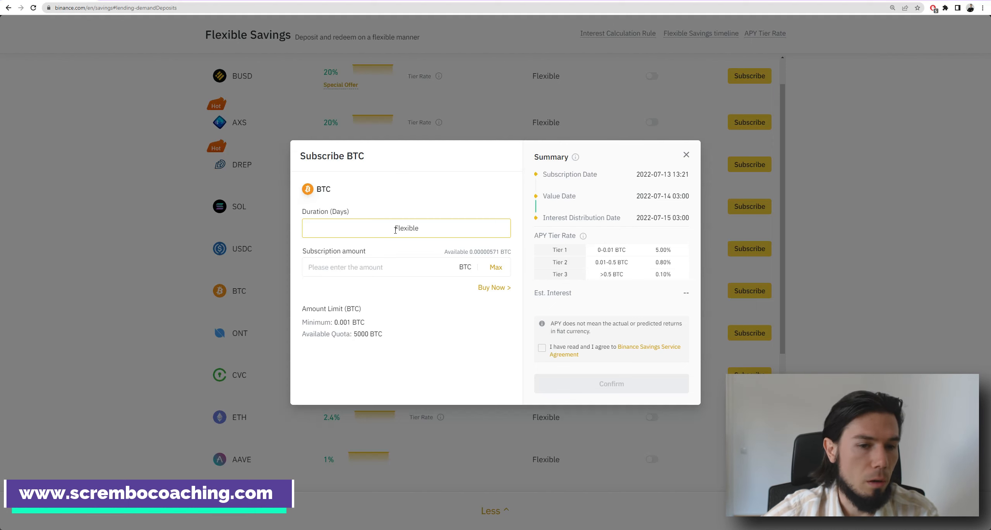
pyautogui.click(686, 156)
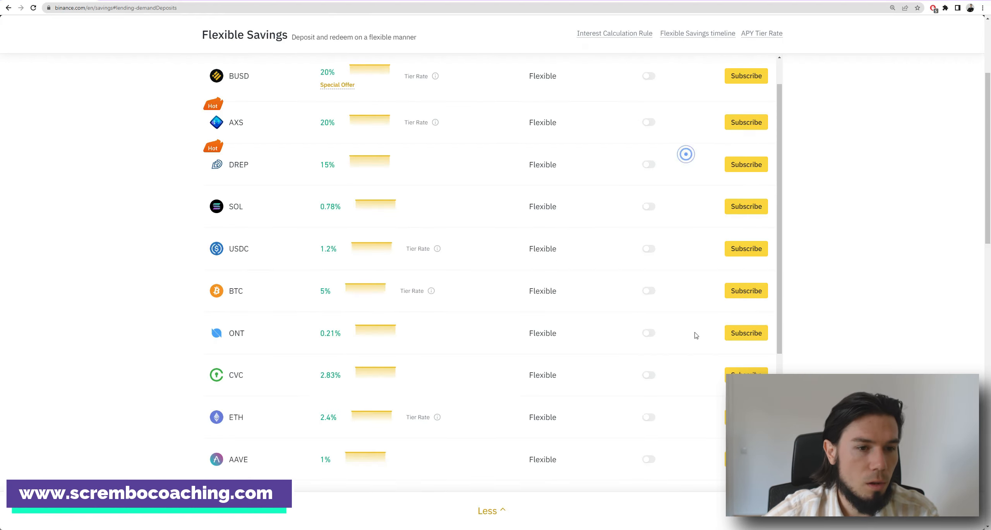
# - Collapse the Flexible Savings list and bring the Locked Savings table into view
pyautogui.click(489, 510)
pyautogui.scroll(-4, 195, 387)
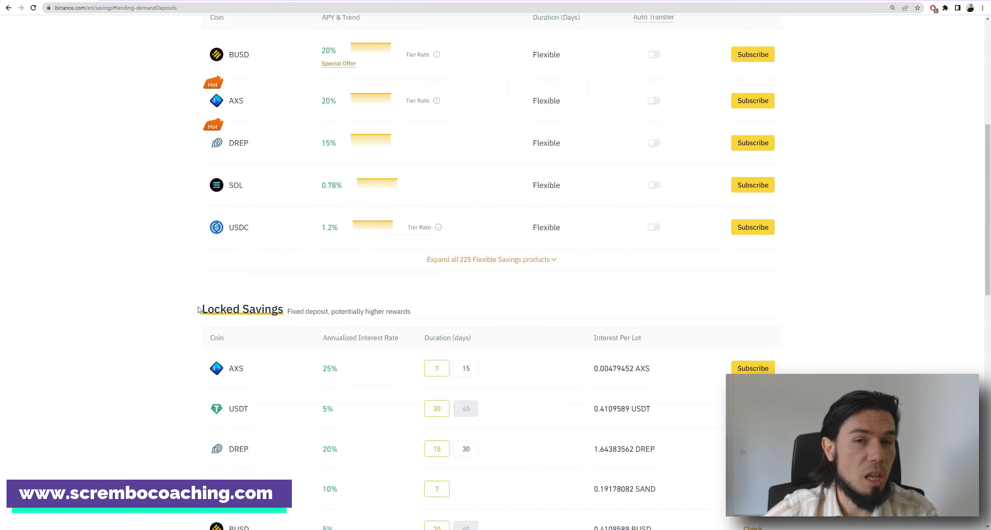
pyautogui.scroll(-4, 189, 308)
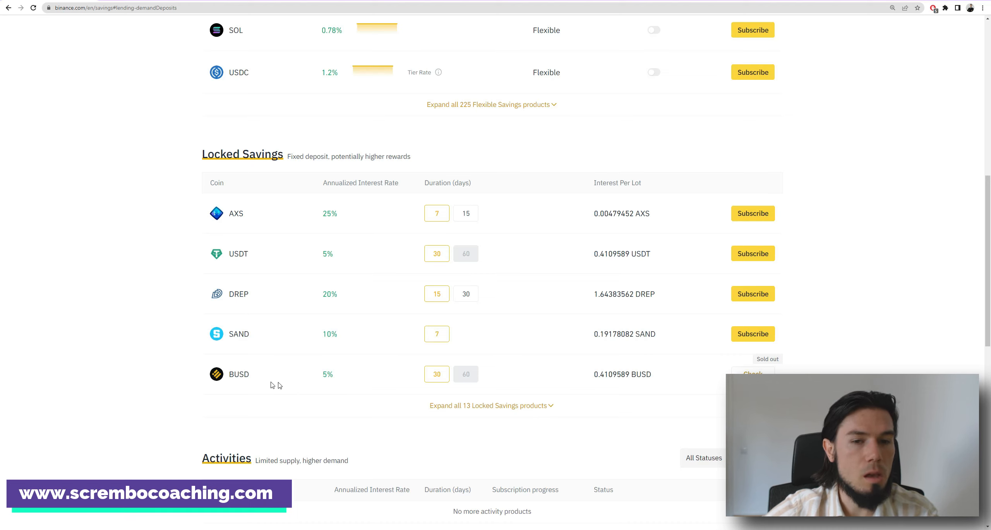
# - Start the Paint Tool extension and circle BUSD and its sold-out mark in the Locked Savings table in red
pyautogui.click(945, 8)
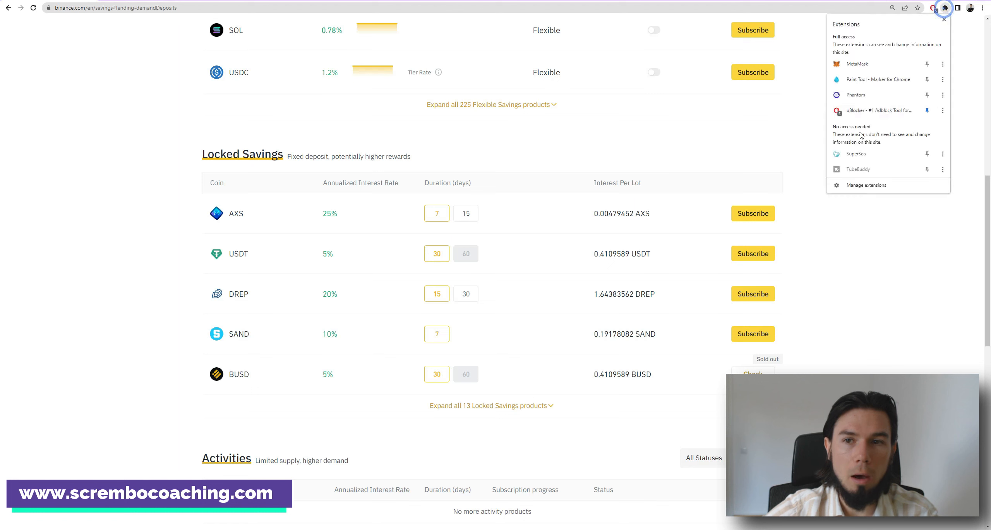
pyautogui.click(869, 81)
pyautogui.moveTo(716, 393)
pyautogui.mouseDown()
pyautogui.moveTo(777, 345)
pyautogui.moveTo(716, 367)
pyautogui.moveTo(717, 392)
pyautogui.mouseUp()
pyautogui.moveTo(262, 368)
pyautogui.mouseDown()
pyautogui.moveTo(236, 392)
pyautogui.moveTo(207, 390)
pyautogui.mouseUp()
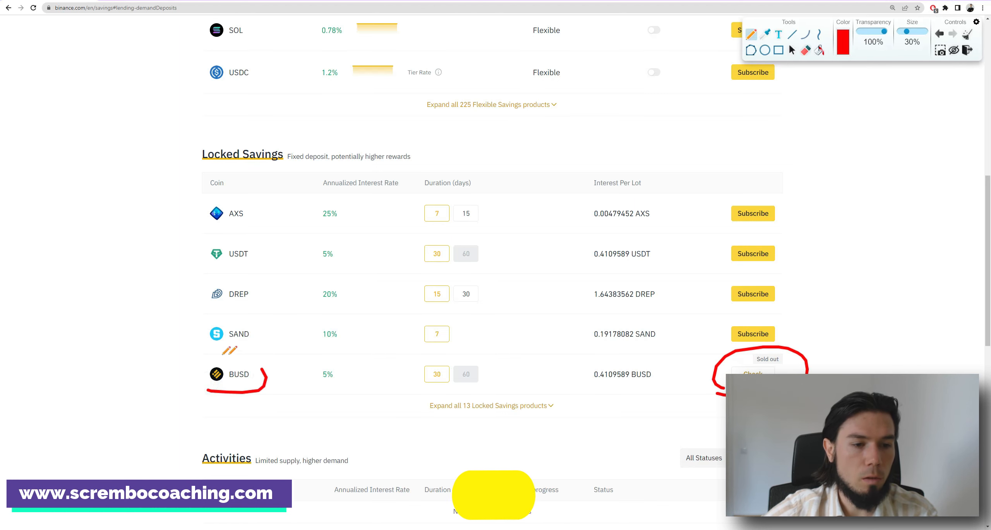
pyautogui.moveTo(223, 353); pyautogui.dragTo(263, 370)
# - Draw a red arrow pointing at BUSD under Flexible Savings and underline the Flexible Savings and Locked Savings headings
pyautogui.scroll(5, 66, 109)
pyautogui.moveTo(76, 180)
pyautogui.mouseDown()
pyautogui.moveTo(185, 140)
pyautogui.moveTo(131, 127)
pyautogui.mouseUp()
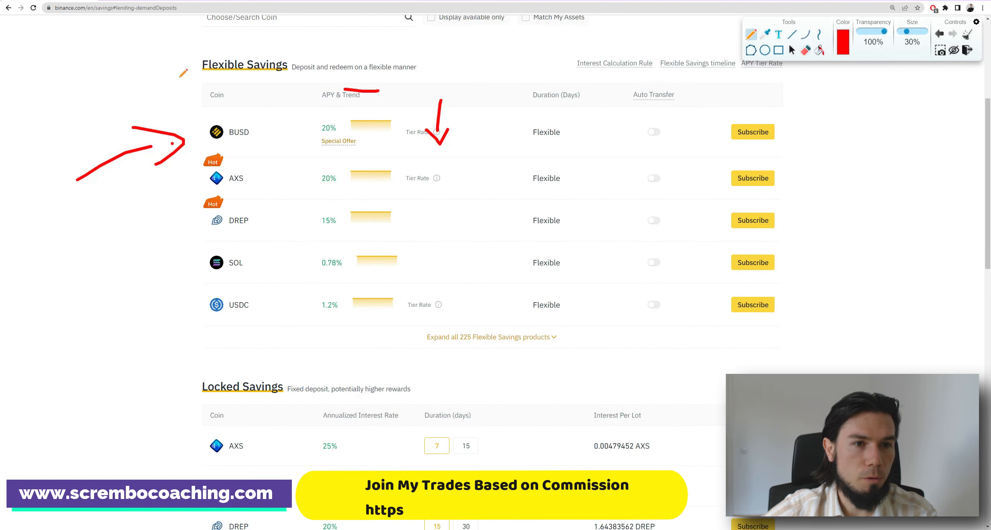
pyautogui.moveTo(181, 76); pyautogui.dragTo(288, 74)
pyautogui.scroll(-4, 288, 77)
pyautogui.moveTo(181, 240); pyautogui.dragTo(294, 239)
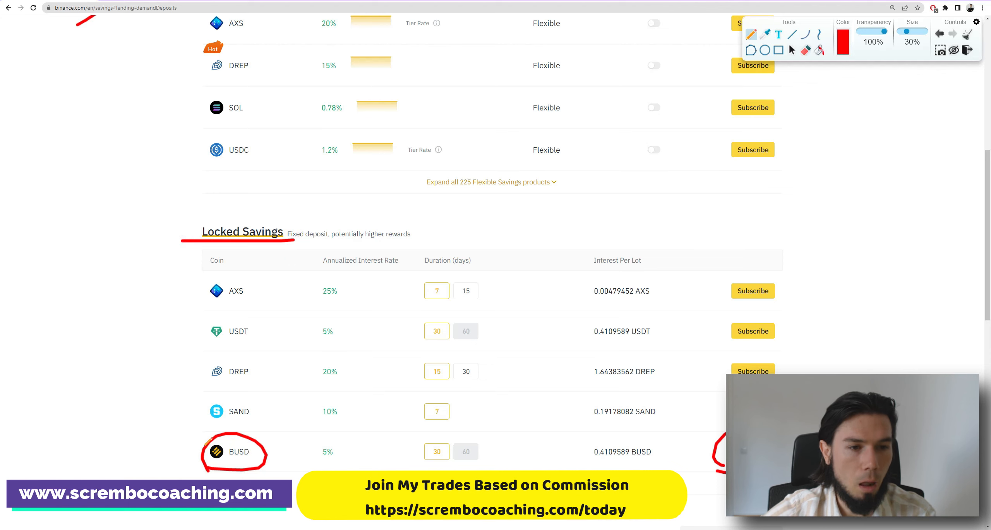
# - Erase all the red markings from the page and exit the drawing tool
pyautogui.click(968, 34)
pyautogui.click(968, 50)
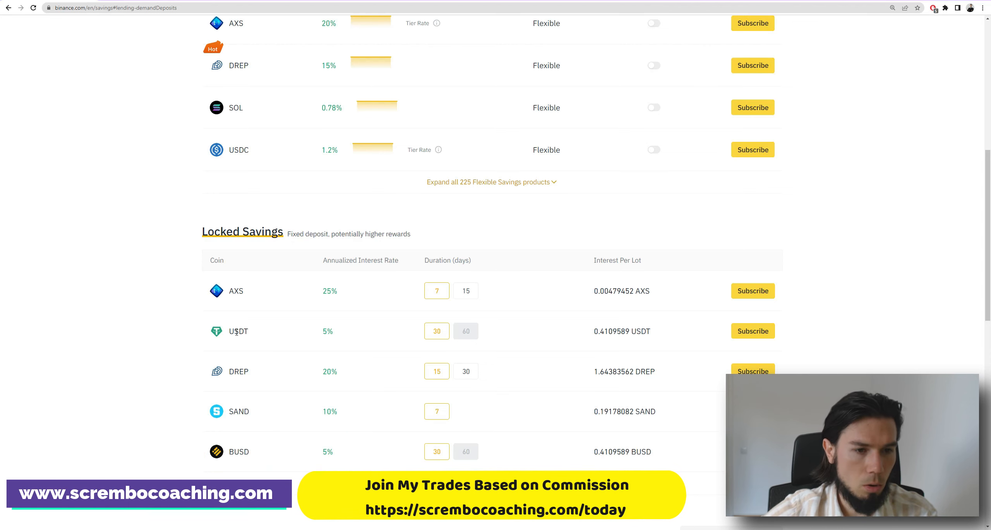
# - Open the USDT Locked Savings form with the 30-day duration and examine its lot size
pyautogui.click(758, 329)
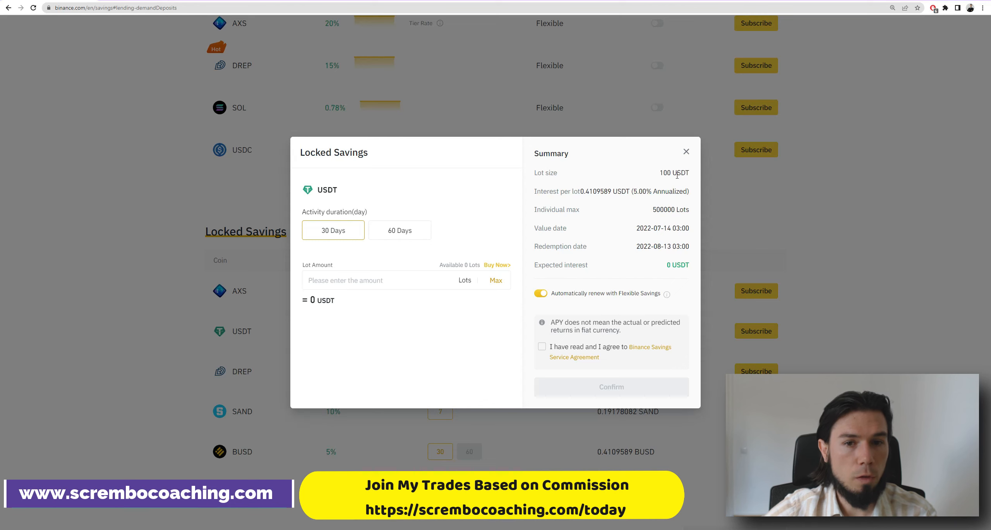
pyautogui.moveTo(558, 179)
pyautogui.mouseDown()
pyautogui.moveTo(568, 183)
pyautogui.moveTo(530, 172)
pyautogui.moveTo(542, 175)
pyautogui.mouseUp()
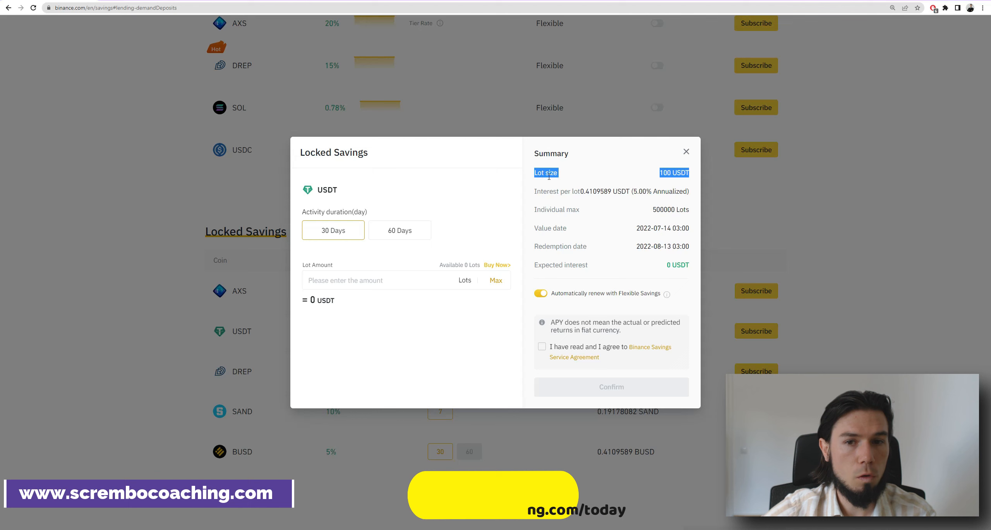
pyautogui.click(566, 188)
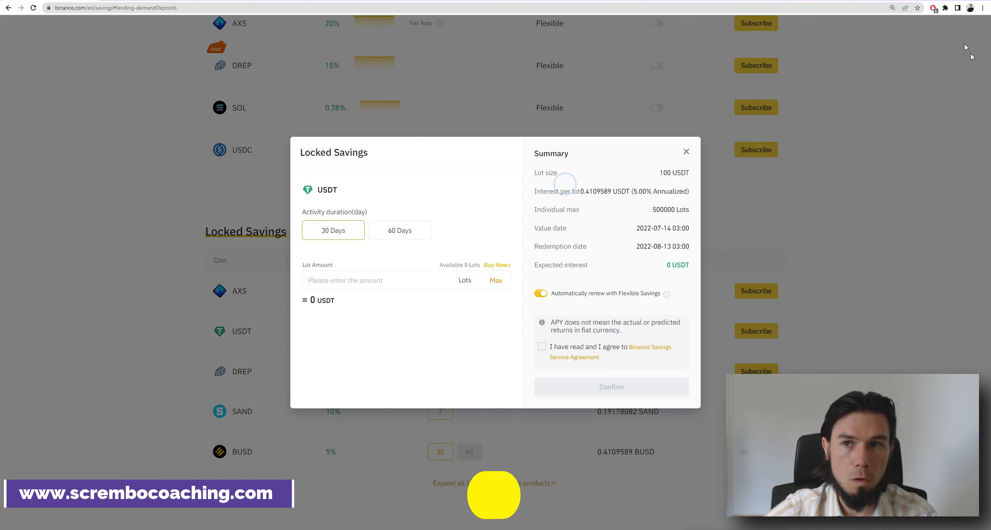
# - Using Paint Tool, underline the Locked Savings form title, circle the lots labels, and draw arrows to the lot size and the 30 and 60 Days options
pyautogui.click(945, 8)
pyautogui.click(860, 81)
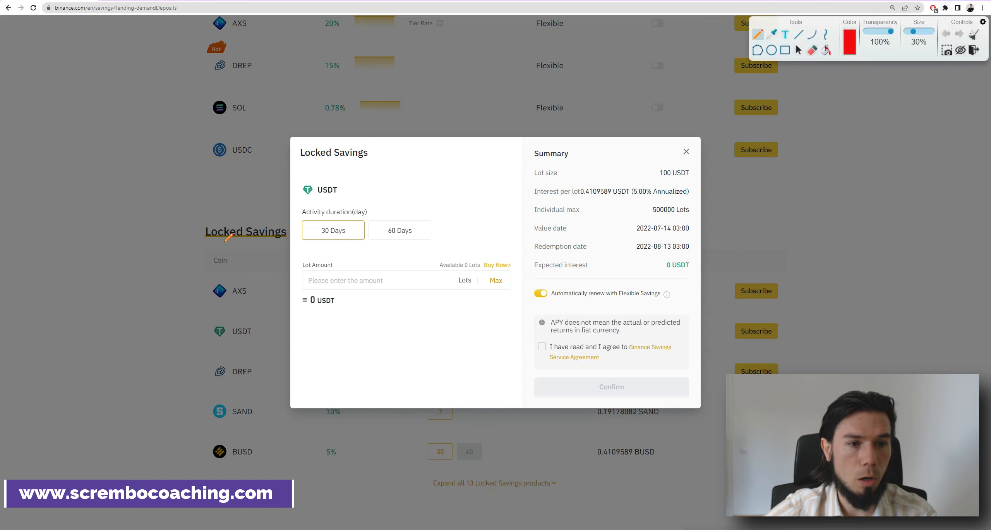
pyautogui.moveTo(295, 168); pyautogui.dragTo(395, 164)
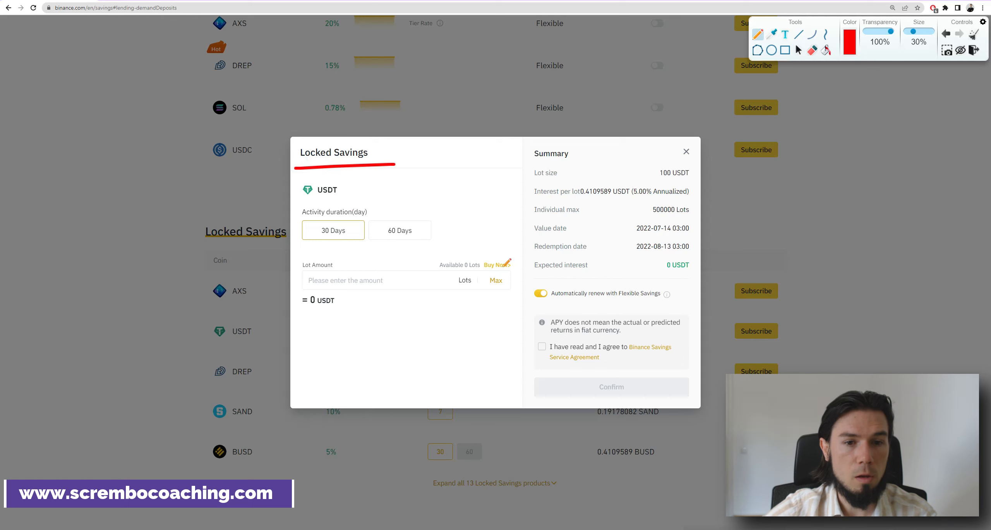
pyautogui.moveTo(483, 262)
pyautogui.mouseDown()
pyautogui.moveTo(461, 259)
pyautogui.moveTo(487, 271)
pyautogui.moveTo(483, 257)
pyautogui.moveTo(447, 276)
pyautogui.moveTo(479, 285)
pyautogui.moveTo(476, 271)
pyautogui.mouseUp()
pyautogui.moveTo(667, 169); pyautogui.dragTo(654, 171)
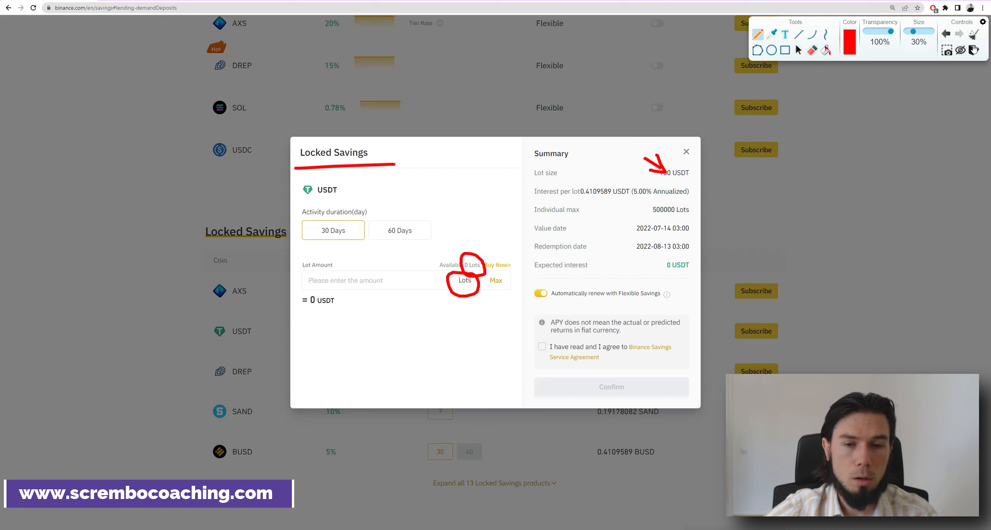
pyautogui.moveTo(420, 164)
pyautogui.mouseDown()
pyautogui.moveTo(356, 222)
pyautogui.moveTo(345, 206)
pyautogui.moveTo(389, 204)
pyautogui.mouseUp()
pyautogui.moveTo(495, 197)
pyautogui.mouseDown()
pyautogui.moveTo(445, 205)
pyautogui.moveTo(425, 237)
pyautogui.moveTo(465, 222)
pyautogui.mouseUp()
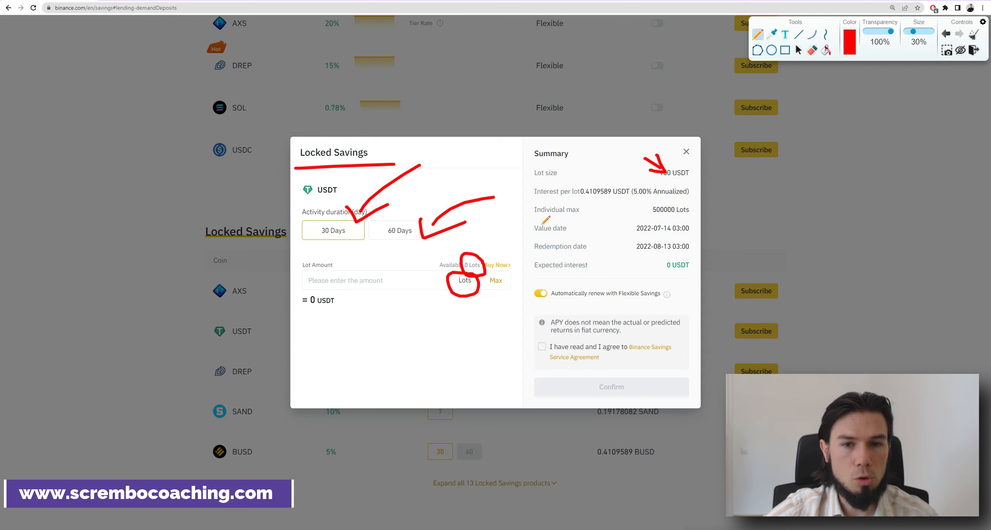
# - Underline the Individual max and Interest per lot rows in the summary, and erase all markings and exit the drawing tool
pyautogui.moveTo(527, 218); pyautogui.dragTo(695, 212)
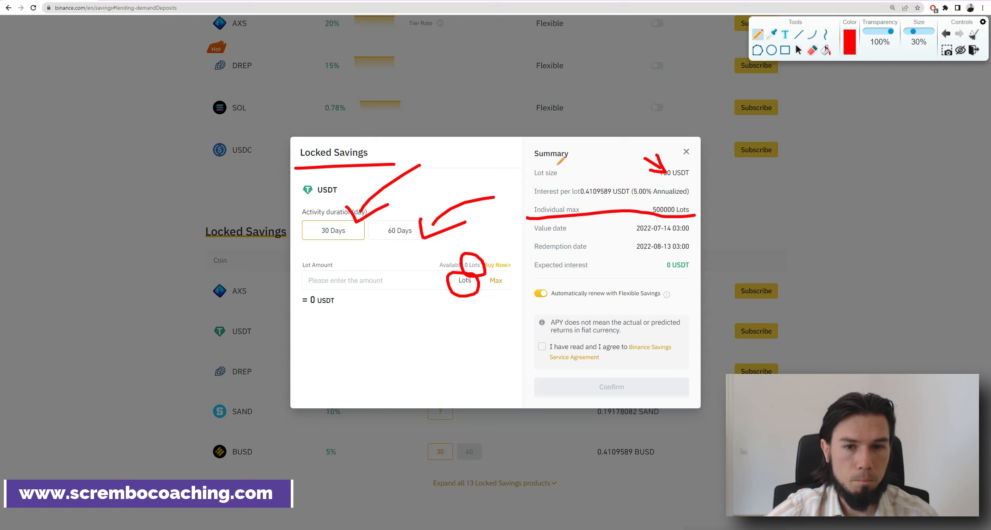
pyautogui.moveTo(527, 199); pyautogui.dragTo(630, 199)
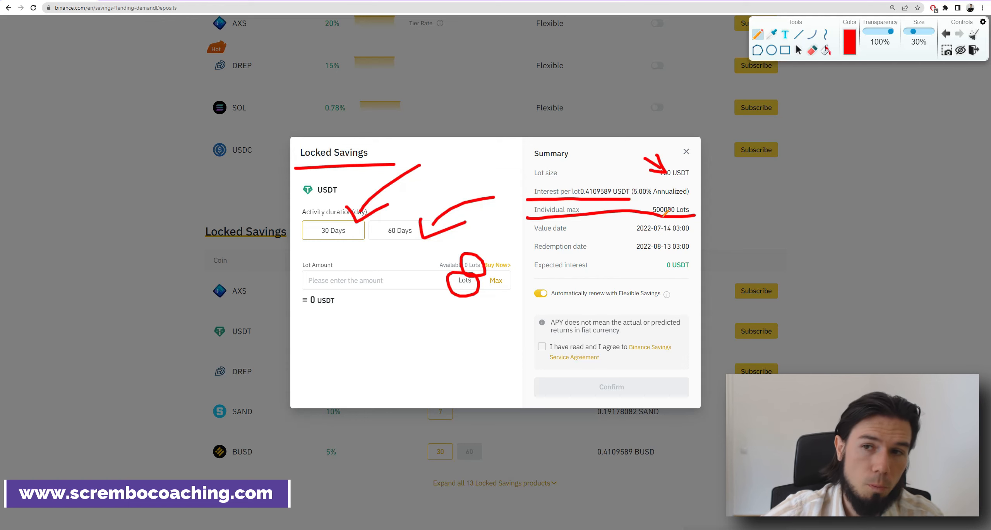
pyautogui.click(973, 35)
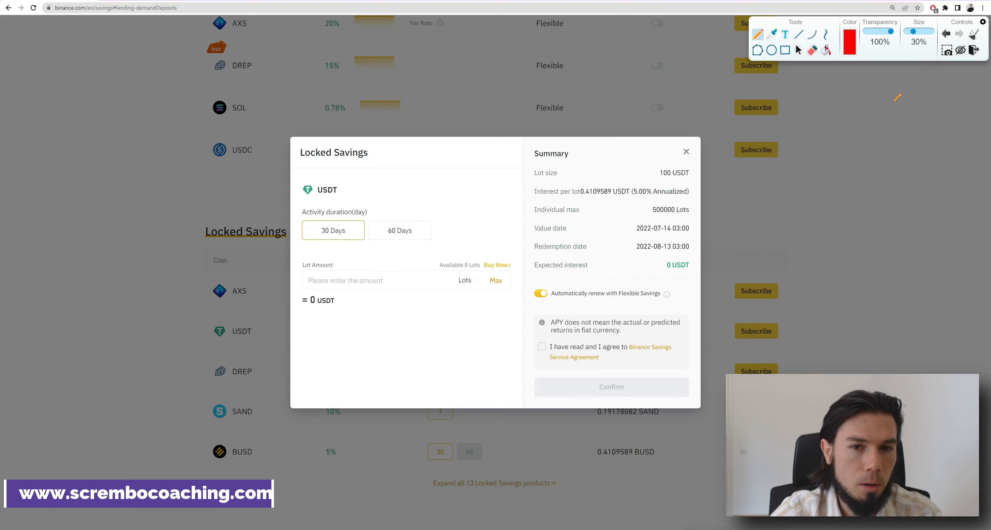
pyautogui.click(974, 51)
# - Enter 0 as the lot amount in the USDT Locked Savings form
pyautogui.click(341, 278)
pyautogui.write('0')
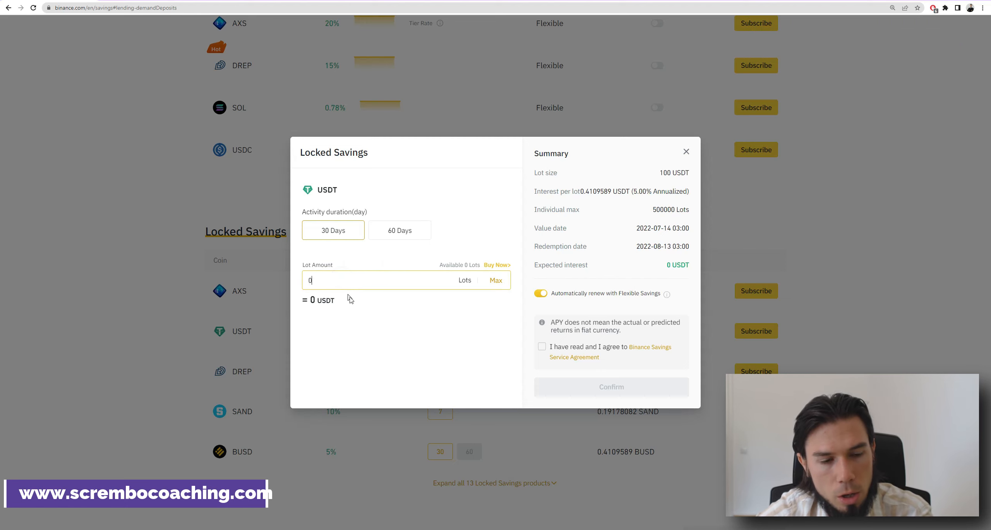
pyautogui.click(318, 279)
pyautogui.doubleClick(317, 280)
pyautogui.click(316, 280)
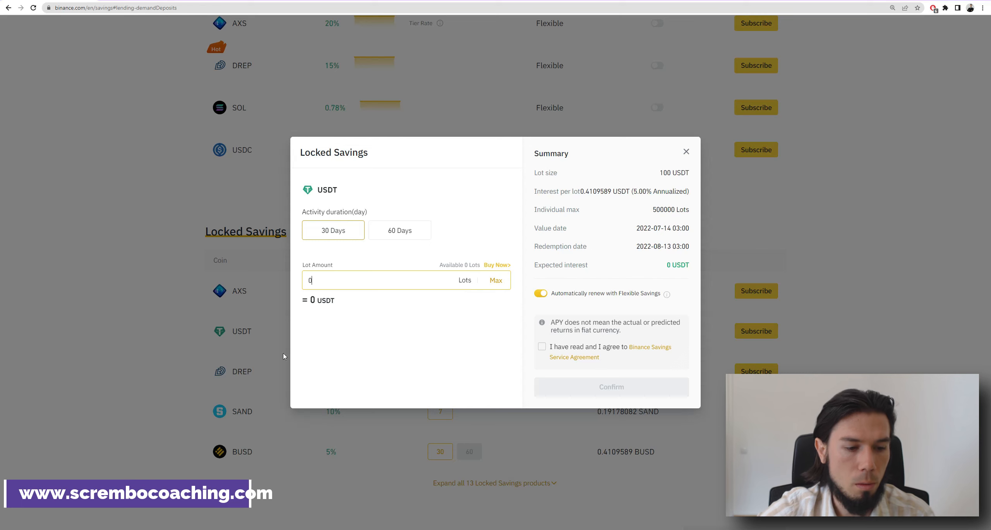
# - Open the Windows Calculator and place it over the lower part of the Locked Savings summary
pyautogui.press('super')
pyautogui.write('ca')
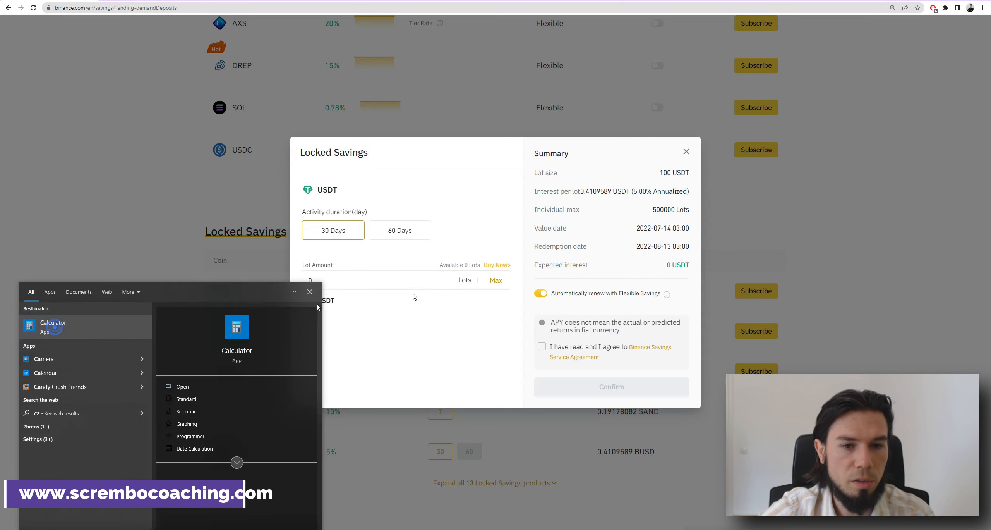
pyautogui.click(54, 326)
pyautogui.moveTo(761, 250); pyautogui.dragTo(556, 229)
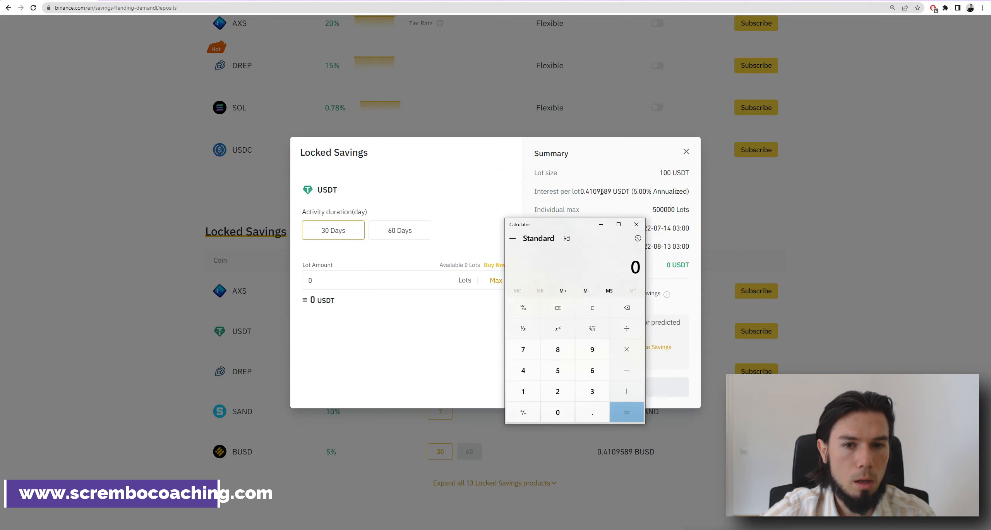
# - Using Paint Tool, draw a red curved arrow pointing at the interest per lot value in the summary
pyautogui.click(945, 7)
pyautogui.click(863, 80)
pyautogui.moveTo(481, 186)
pyautogui.mouseDown()
pyautogui.moveTo(578, 163)
pyautogui.moveTo(567, 171)
pyautogui.moveTo(597, 171)
pyautogui.mouseUp()
# - Calculate 100 × 0.41 in Calculator and circle the 30 Days duration in red on the form
pyautogui.hotkey('alt', 'Tab')
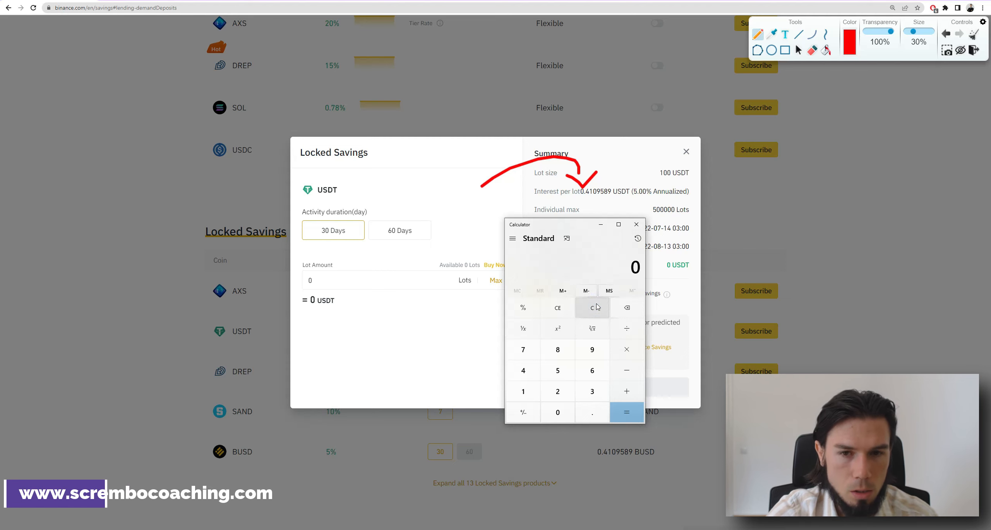
pyautogui.write('100')
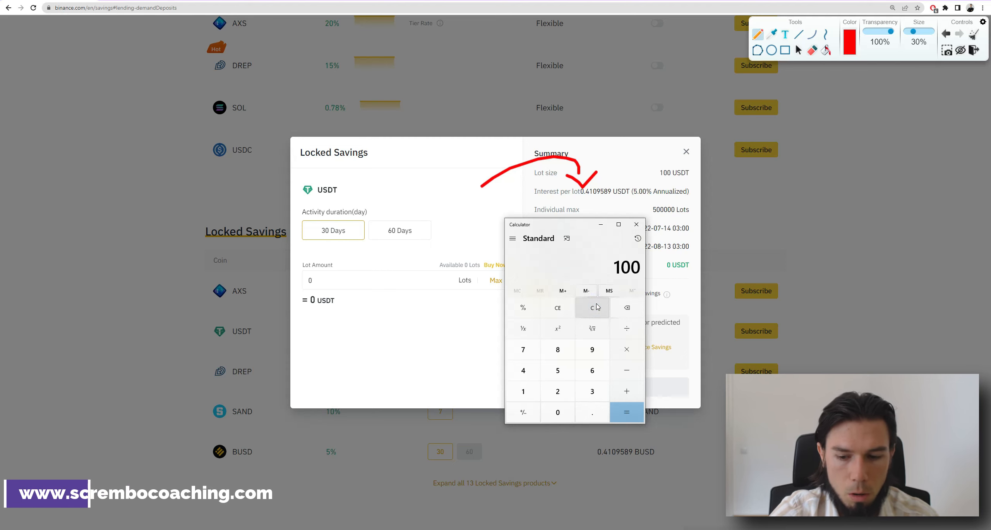
pyautogui.write('*0.41')
pyautogui.press('Return')
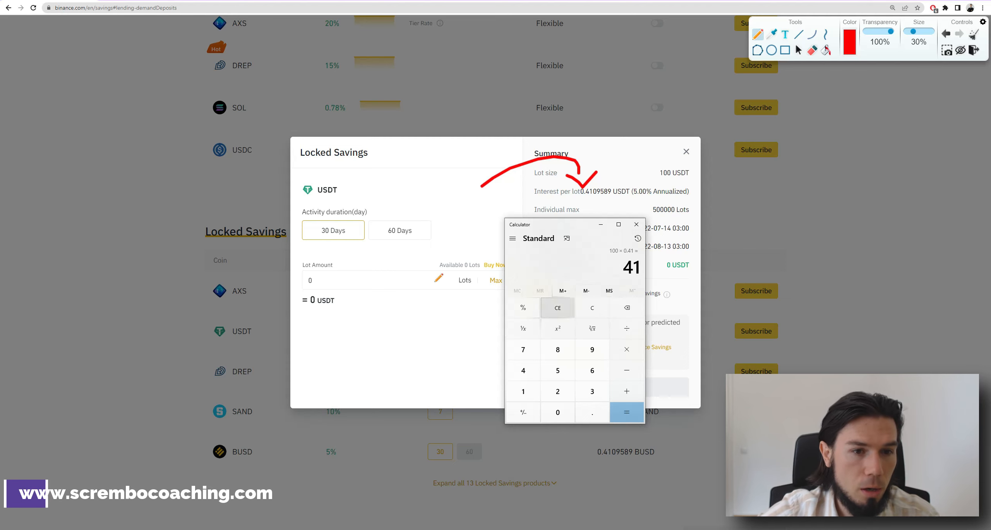
pyautogui.moveTo(353, 224)
pyautogui.mouseDown()
pyautogui.moveTo(311, 228)
pyautogui.moveTo(341, 248)
pyautogui.moveTo(353, 225)
pyautogui.mouseUp()
# - Clear the previous calculation in Calculator and compute 1000 × 0.41
pyautogui.hotkey('alt', 'Tab')
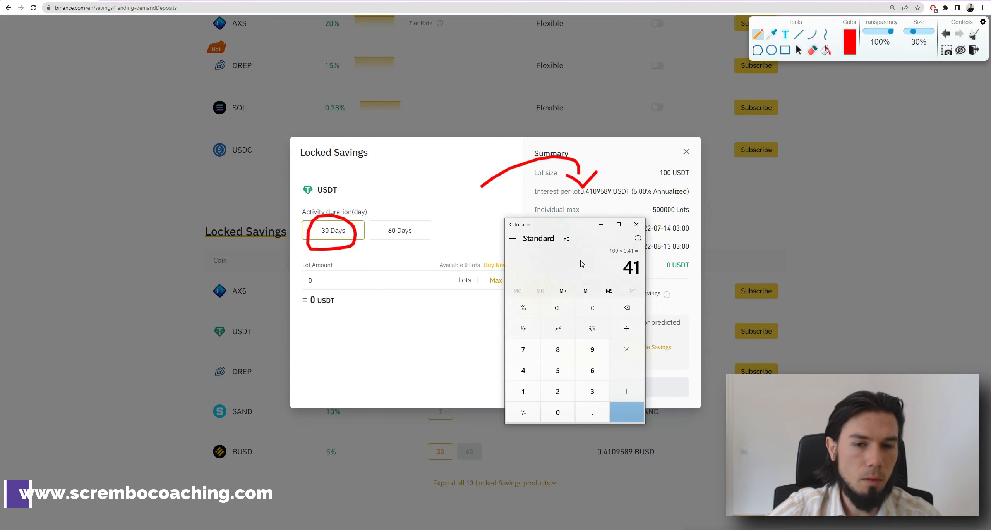
pyautogui.click(591, 308)
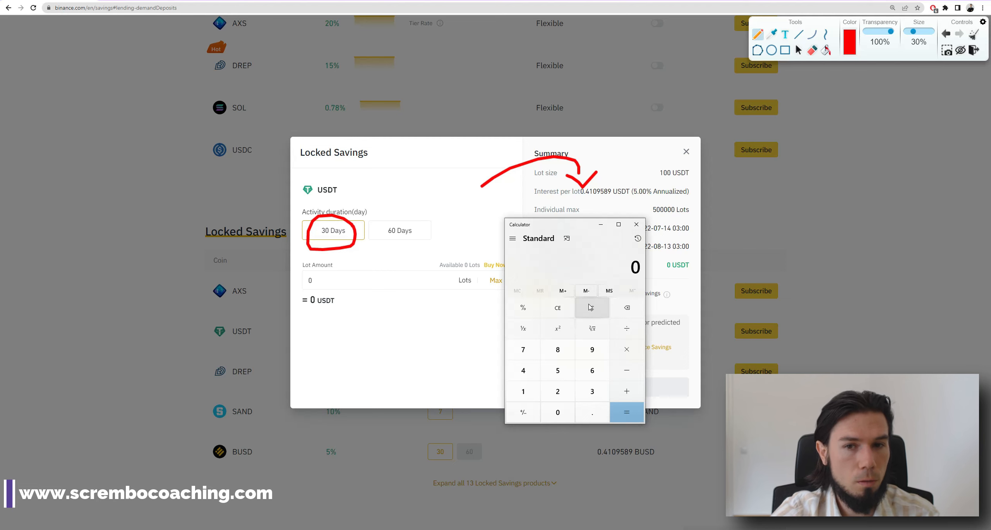
pyautogui.click(590, 306)
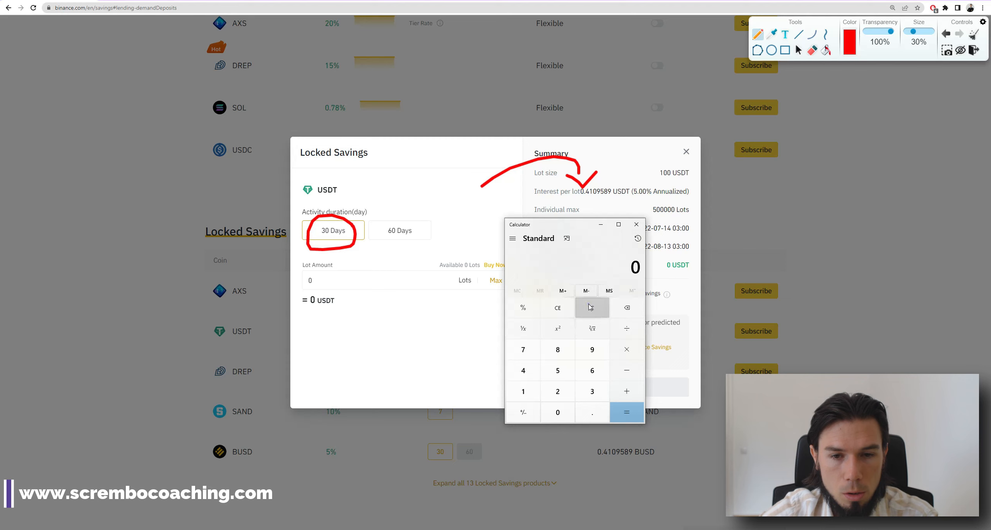
pyautogui.write('1000 × ')
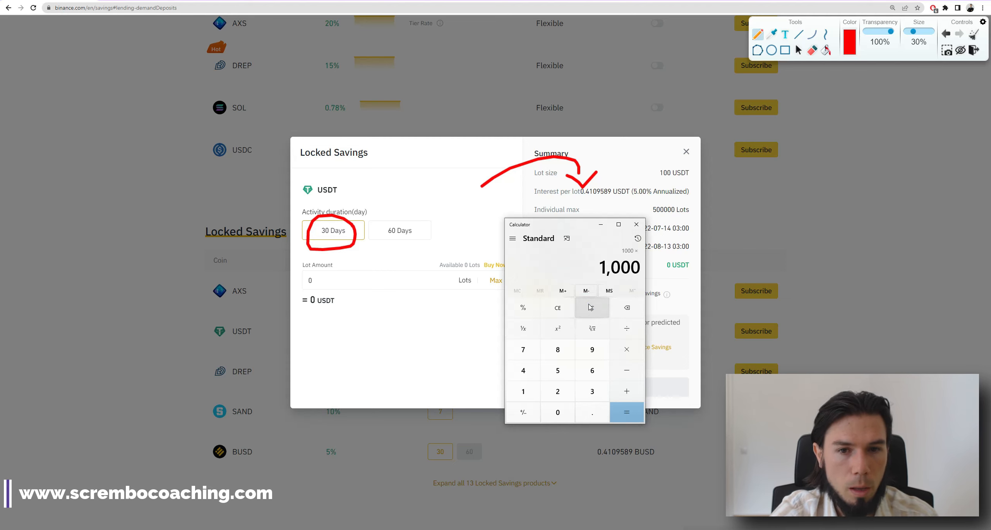
pyautogui.write('0.41')
pyautogui.press('Return')
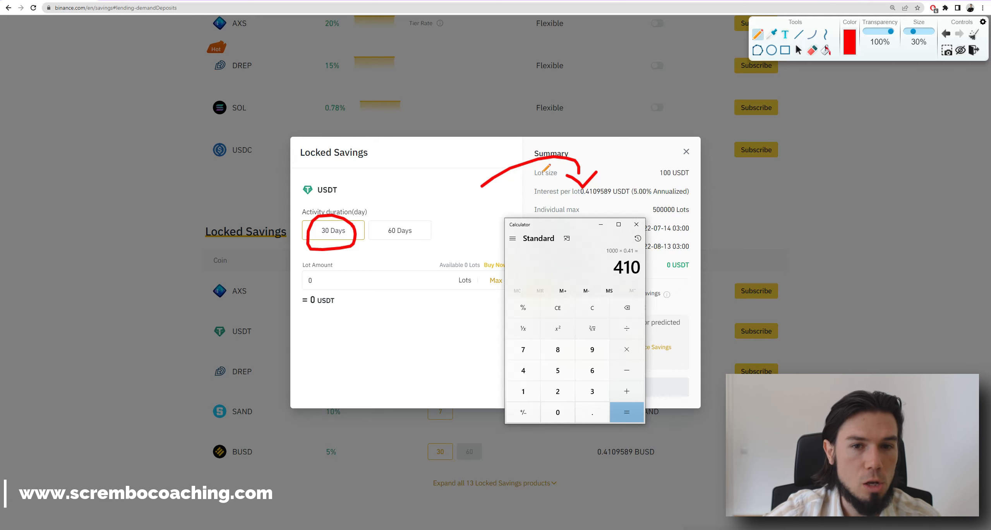
# - Underline the Lot size label and its 100 USDT value in red
pyautogui.click(529, 175)
pyautogui.moveTo(529, 182); pyautogui.dragTo(562, 181)
pyautogui.moveTo(647, 180); pyautogui.dragTo(685, 179)
# - Clear and close Calculator, and erase all red markings and exit the drawing tool
pyautogui.hotkey('alt', 'Tab')
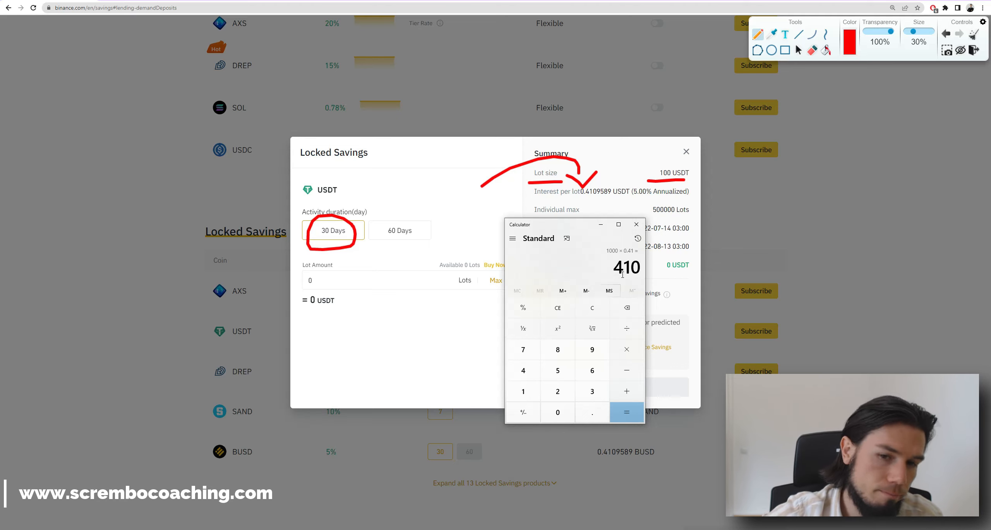
pyautogui.click(592, 307)
pyautogui.click(636, 224)
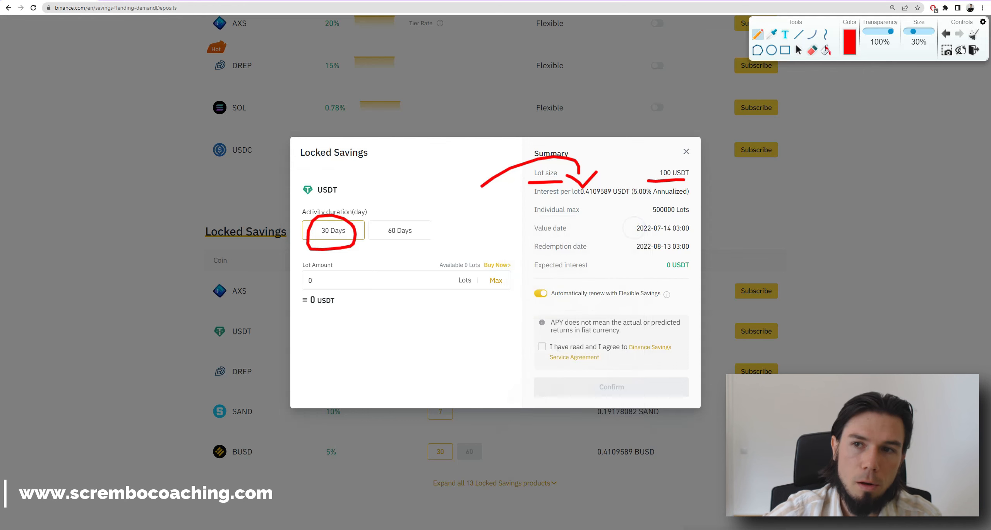
pyautogui.click(974, 35)
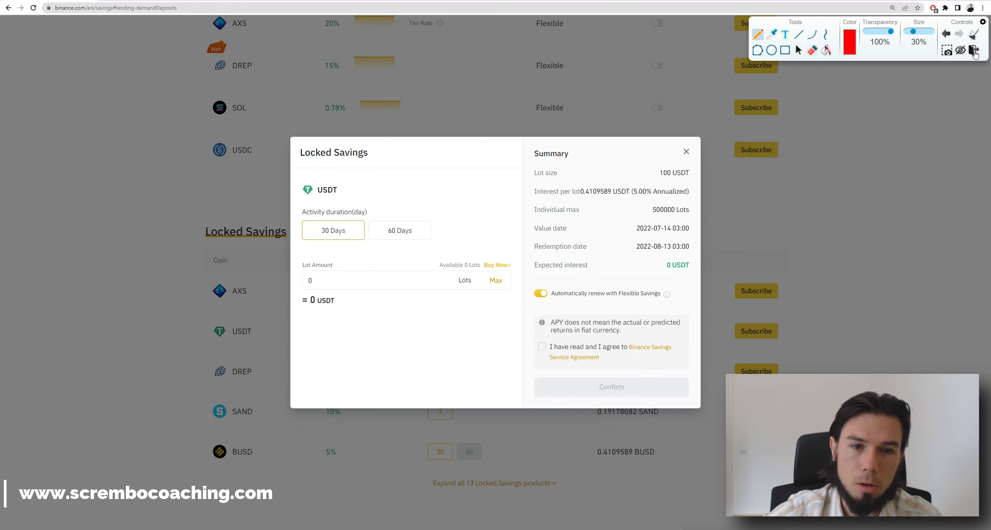
pyautogui.click(973, 49)
# - Try to select the 60 Days duration and close the USDT Locked Savings form
pyautogui.click(405, 228)
pyautogui.click(367, 244)
pyautogui.click(686, 147)
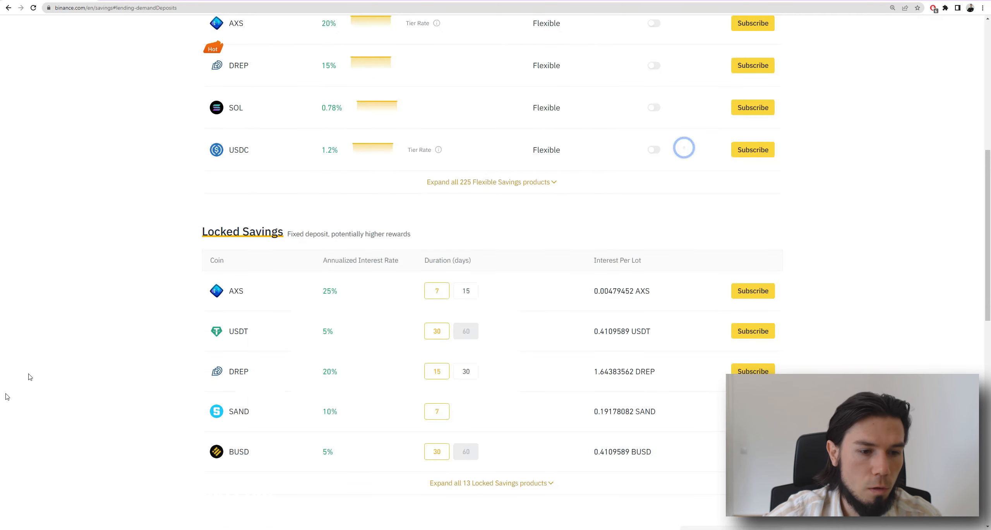
# - Expand the full list of Locked Savings products, examine its coins, interest rates and durations, and collapse it
pyautogui.scroll(-1, 243, 396)
pyautogui.click(515, 443)
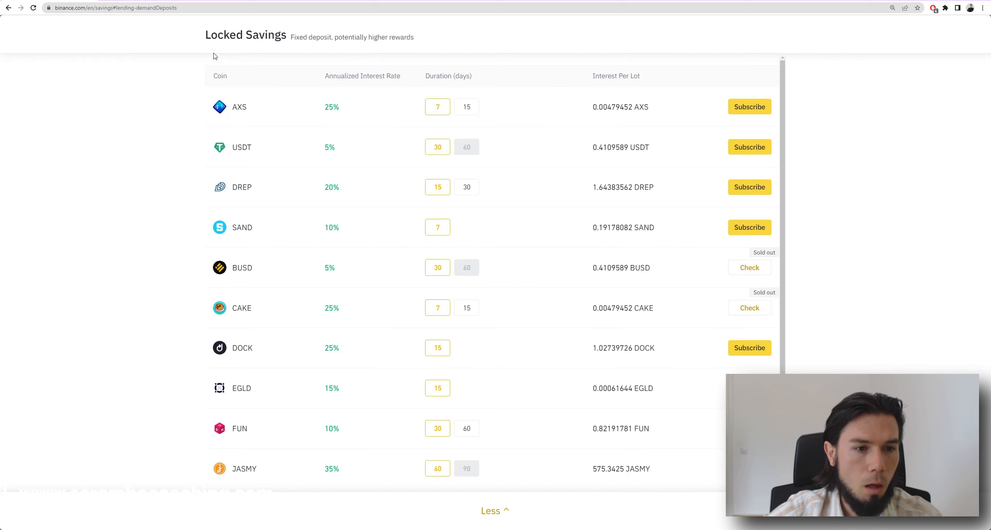
pyautogui.scroll(-3, 261, 219)
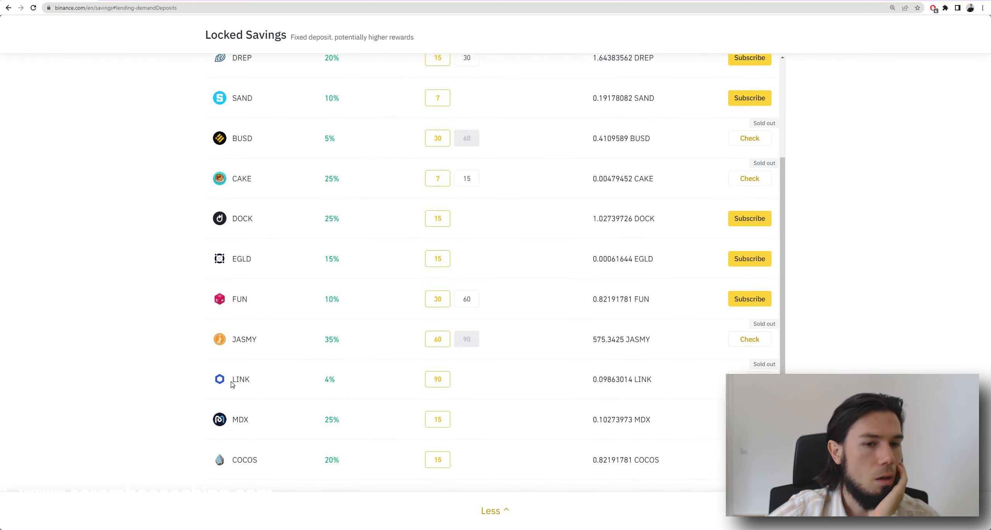
pyautogui.scroll(3, 232, 385)
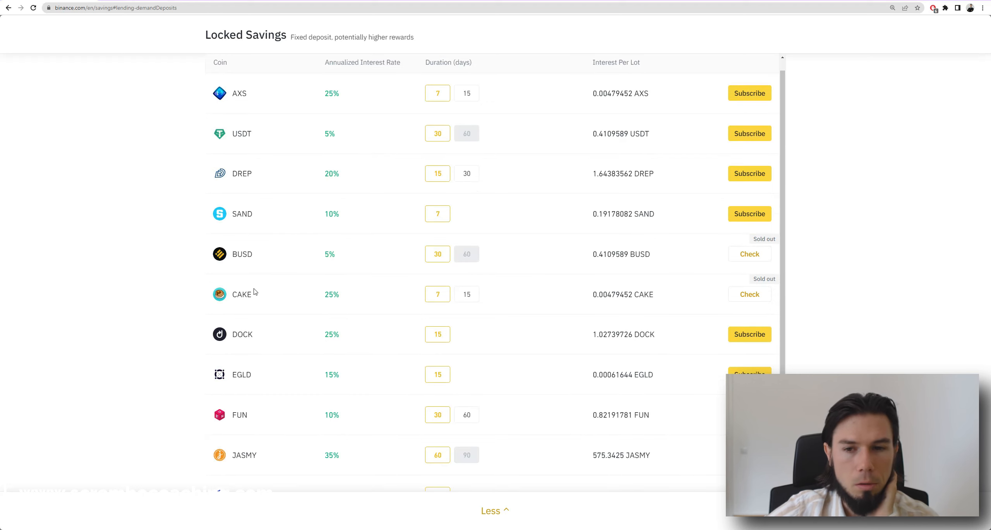
pyautogui.scroll(1, 316, 308)
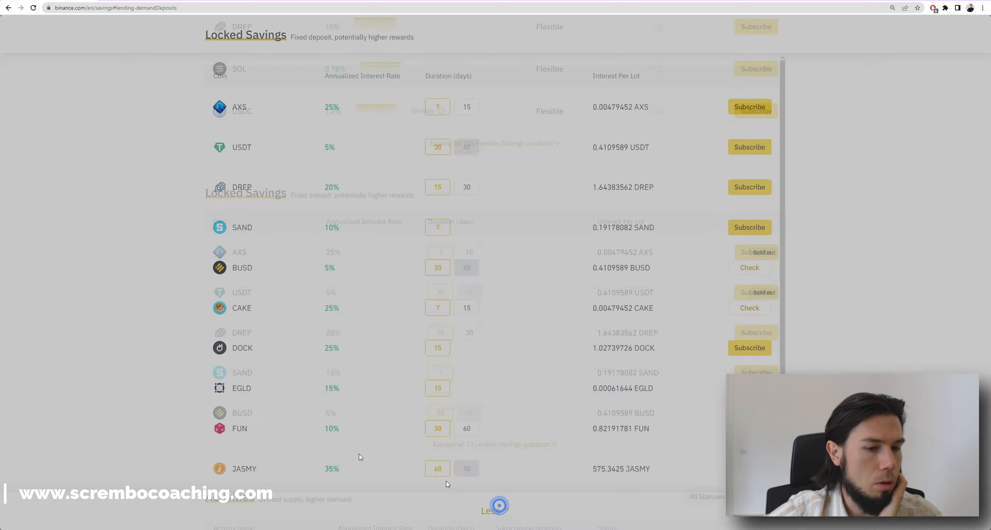
# - Examine the Activities section and the Flexible Savings list on the Binance Savings page
pyautogui.scroll(-3, 155, 410)
pyautogui.scroll(-2, 151, 391)
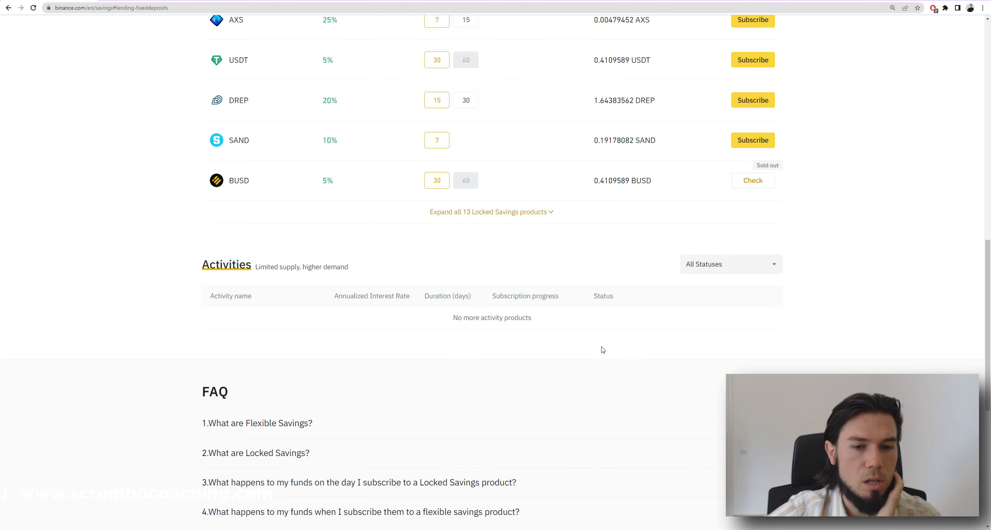
pyautogui.scroll(15, 696, 402)
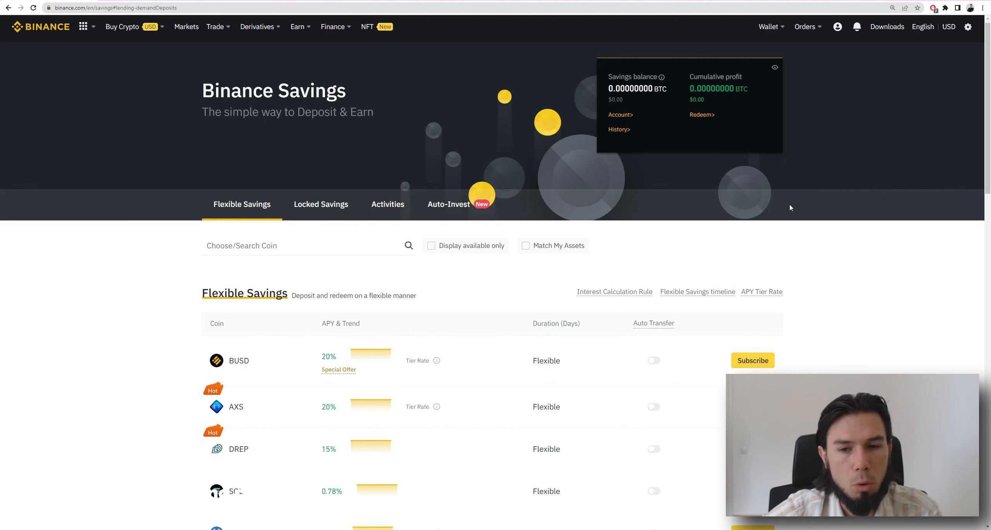
pyautogui.scroll(-3, 790, 208)
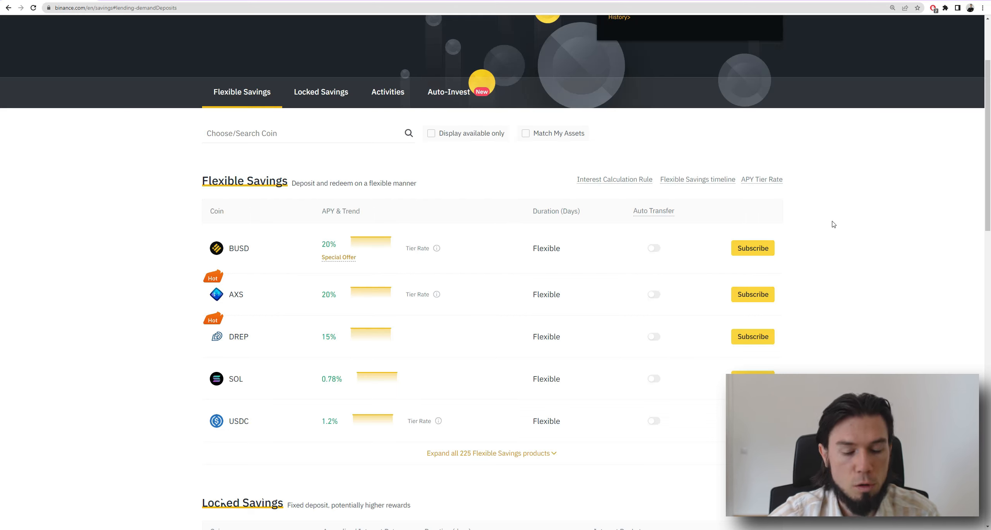
pyautogui.scroll(3, 834, 224)
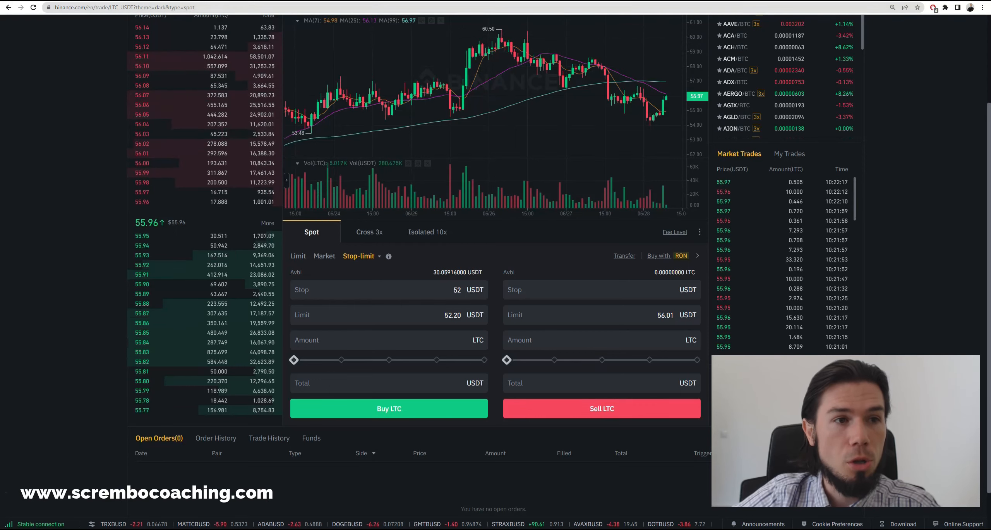
# - Open the website scrembocoaching.com in the browser
pyautogui.hotkey('ctrl', 'l')
pyautogui.write('scrembocoaching.com')
pyautogui.press('Return')
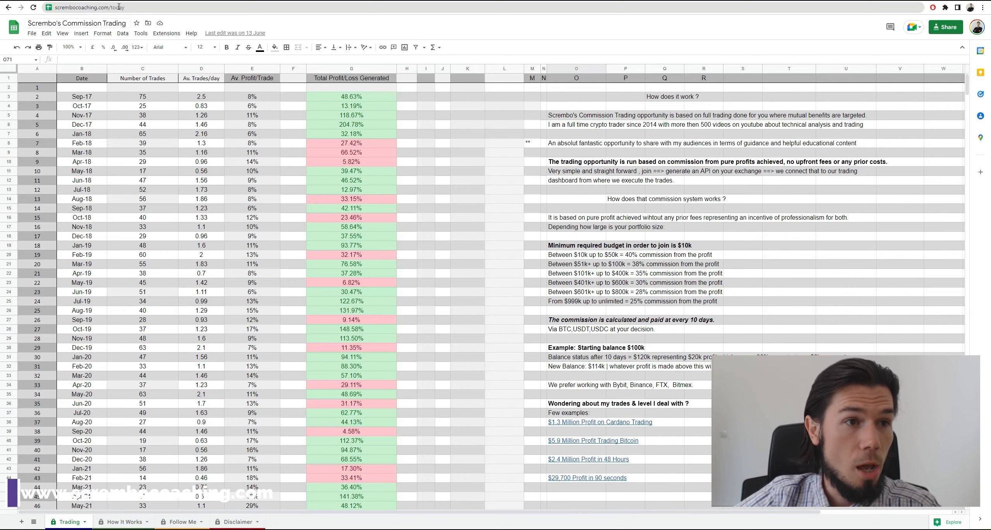
pyautogui.press('Return')
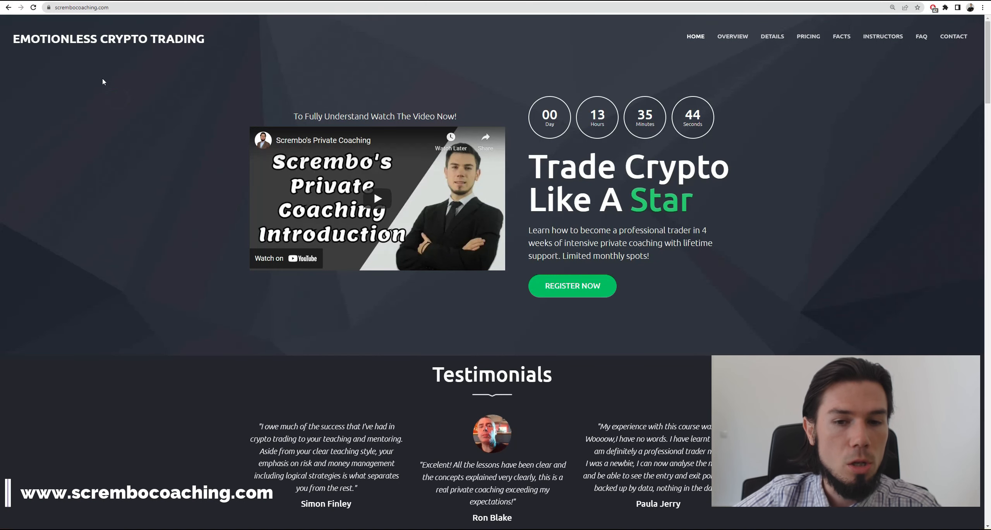